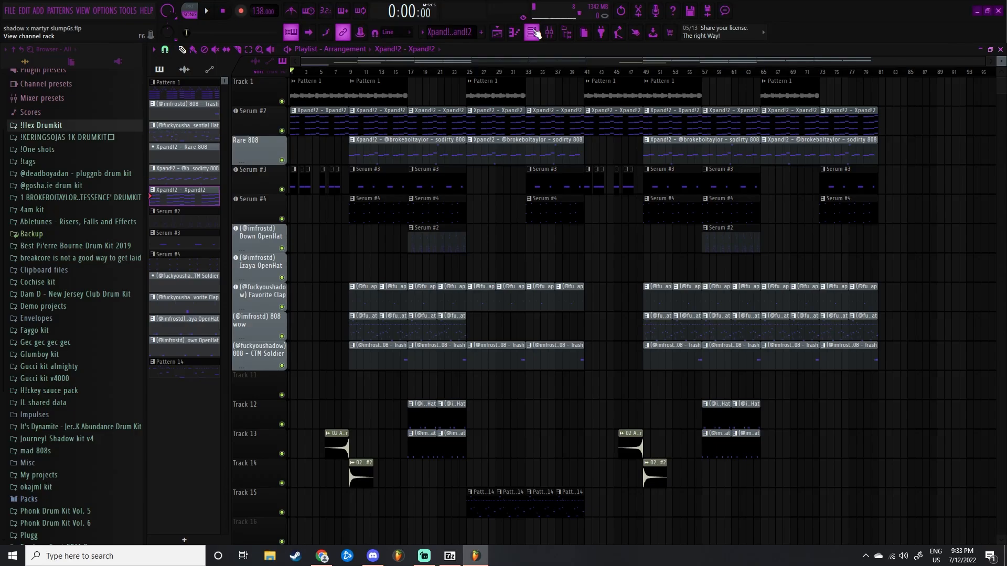
# Show the channel rack and check its first channel, the brokeboitaylor 808.
pyautogui.click(534, 32)
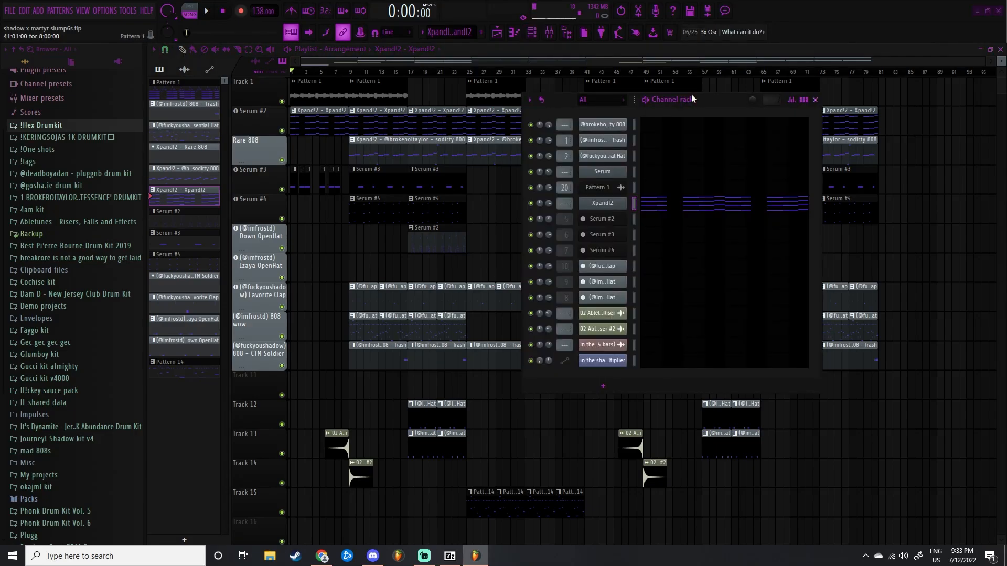
pyautogui.click(602, 124)
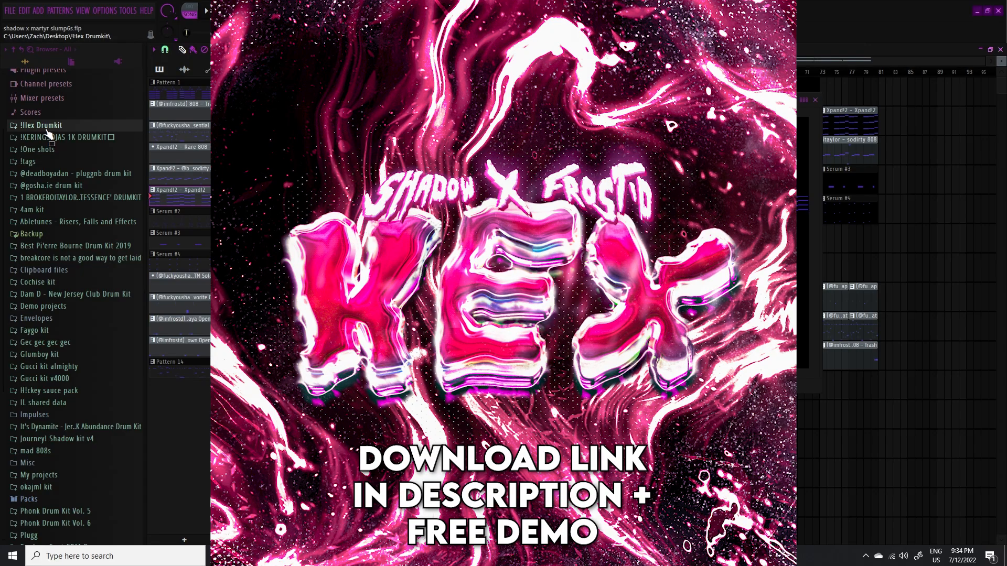
# Look through the !Hex Drumkit subfolders and locate the 'QUINTESSENCE' drum kit folder in the browser.
pyautogui.click(46, 129)
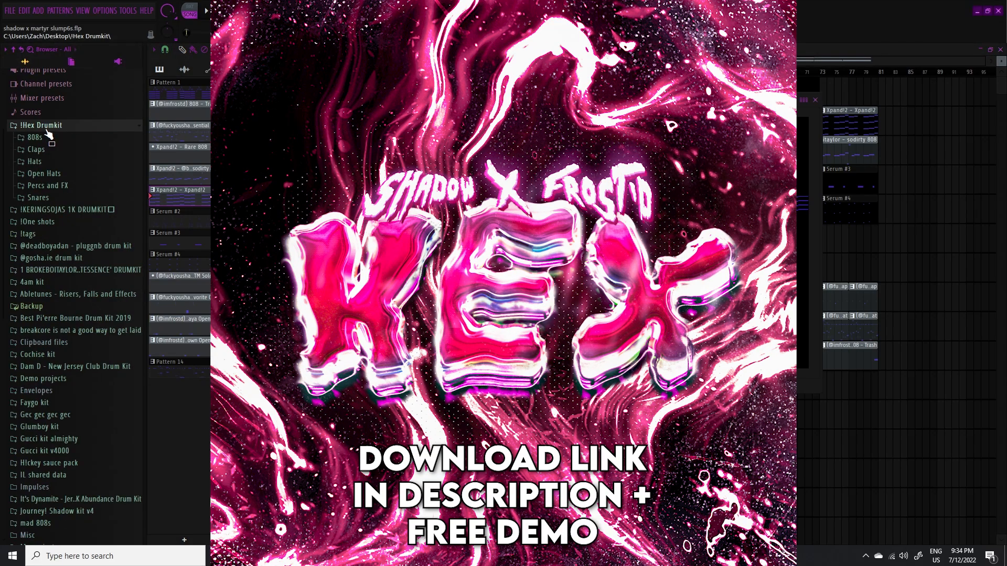
pyautogui.click(46, 128)
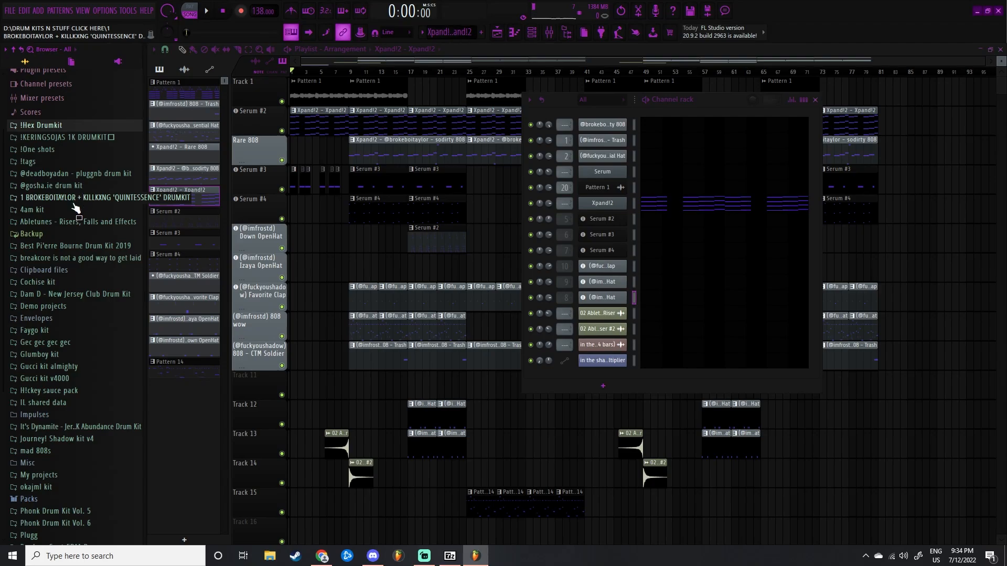
pyautogui.click(74, 202)
pyautogui.click(39, 199)
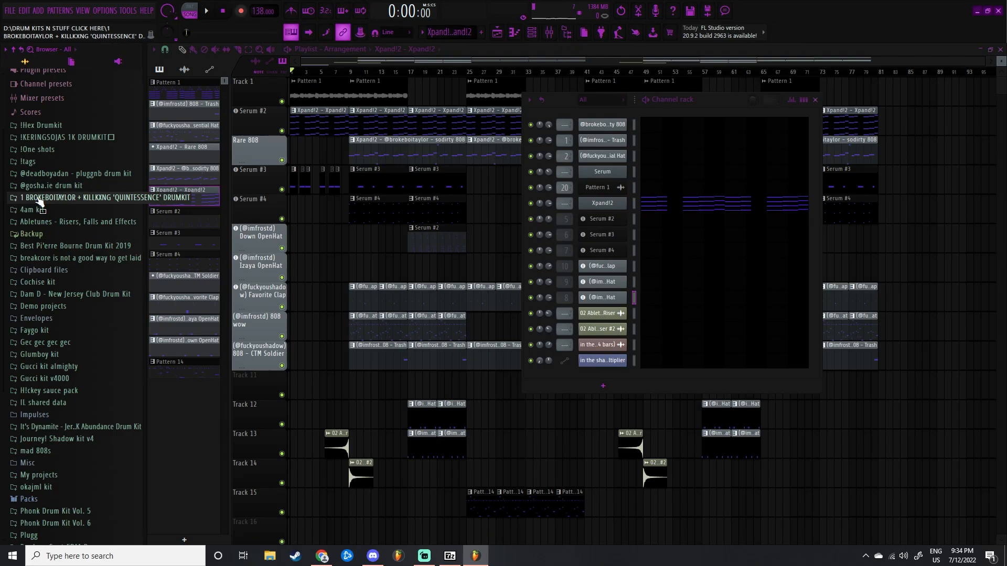
pyautogui.click(814, 100)
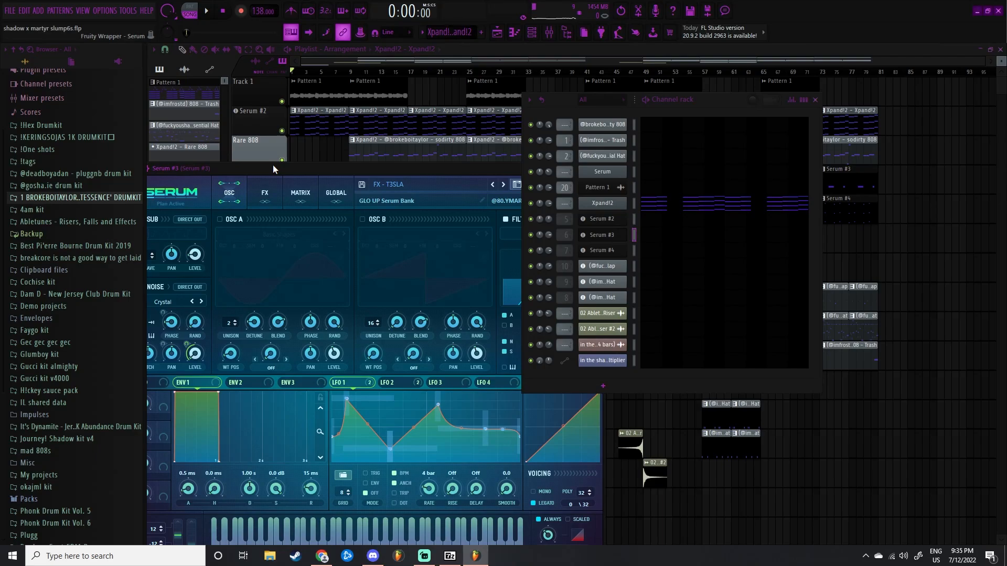
# Move the Serum #3 plugin window aside and examine its preset list around the GLO UP Serum Bank.
pyautogui.moveTo(273, 169); pyautogui.dragTo(234, 149)
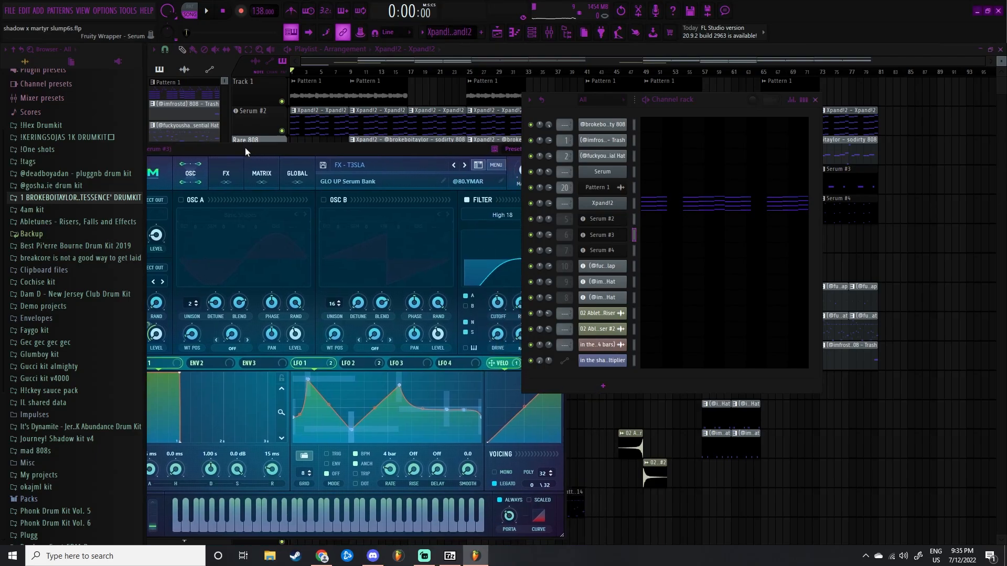
pyautogui.click(361, 164)
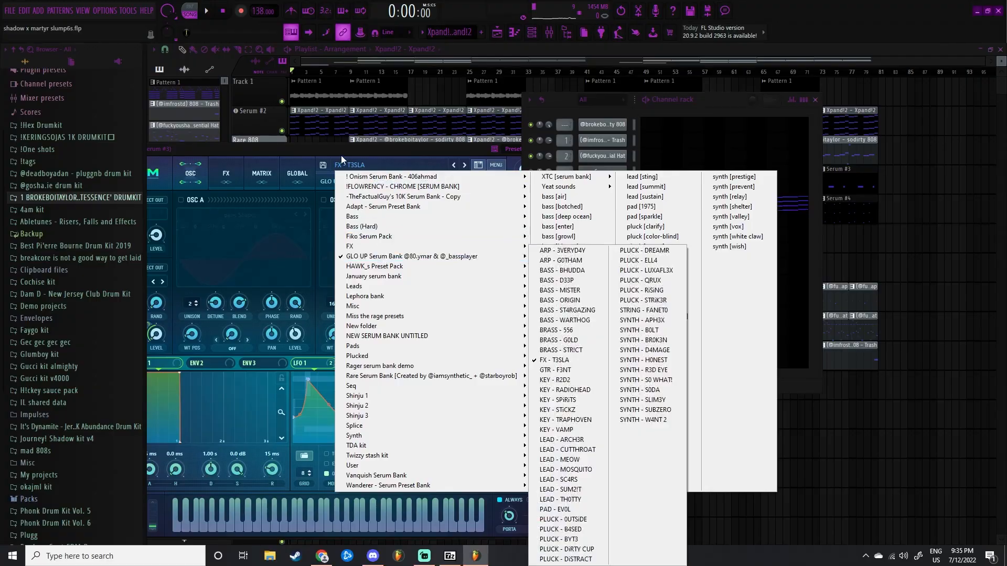
pyautogui.click(420, 216)
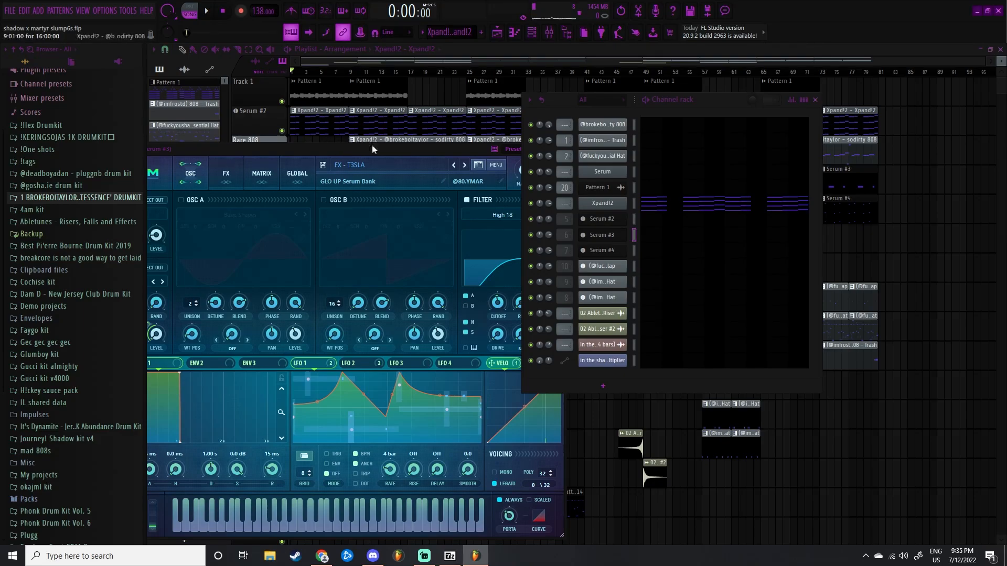
# Examine the preset loaded in Serum #4 and reposition its plugin window.
pyautogui.scroll(-1, 370, 148)
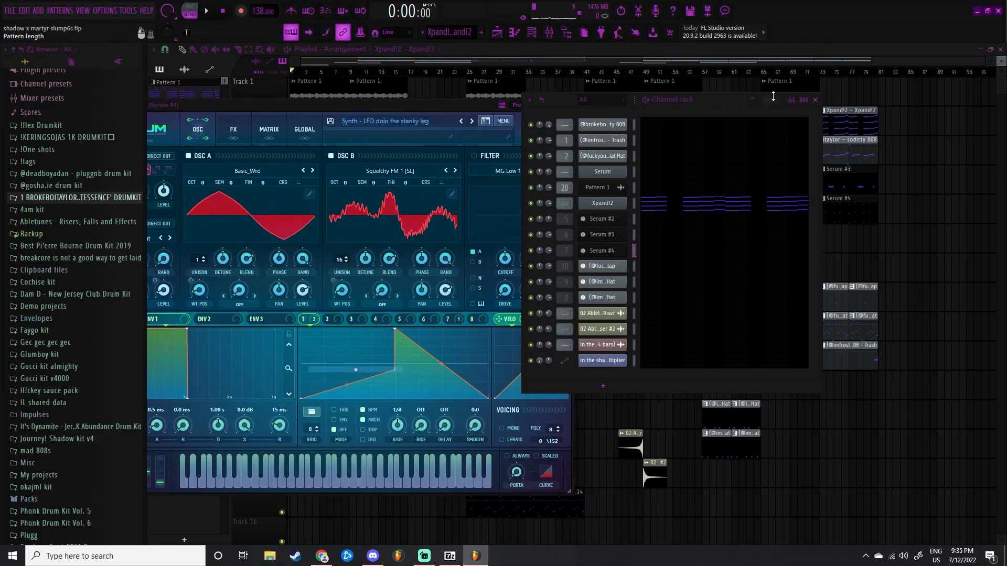
pyautogui.press('F6')
pyautogui.moveTo(423, 105); pyautogui.dragTo(520, 118)
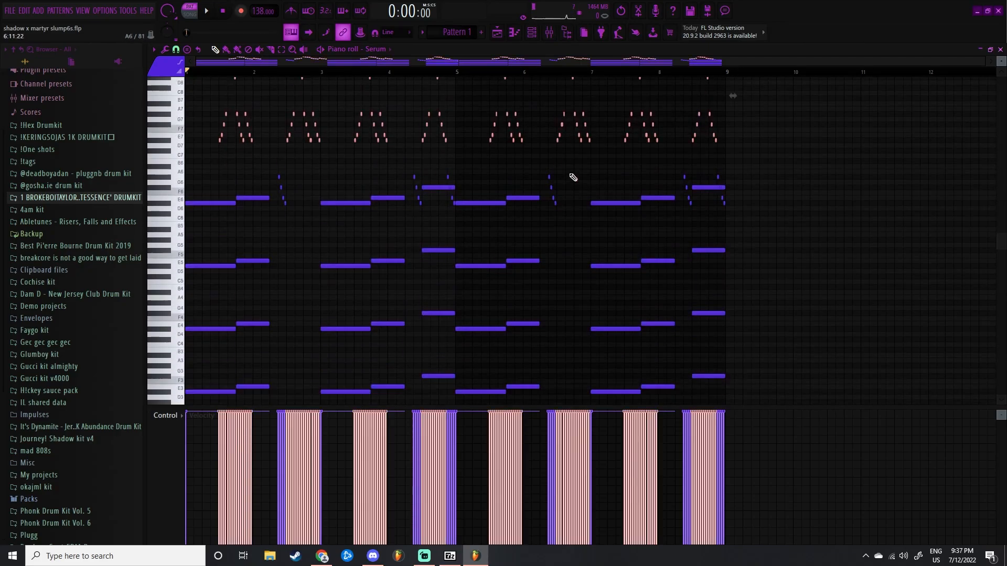
# Deselect the notes in Pattern 1's Serum piano roll and play the melody back.
pyautogui.scroll(-2, 573, 176)
pyautogui.scroll(3, 573, 174)
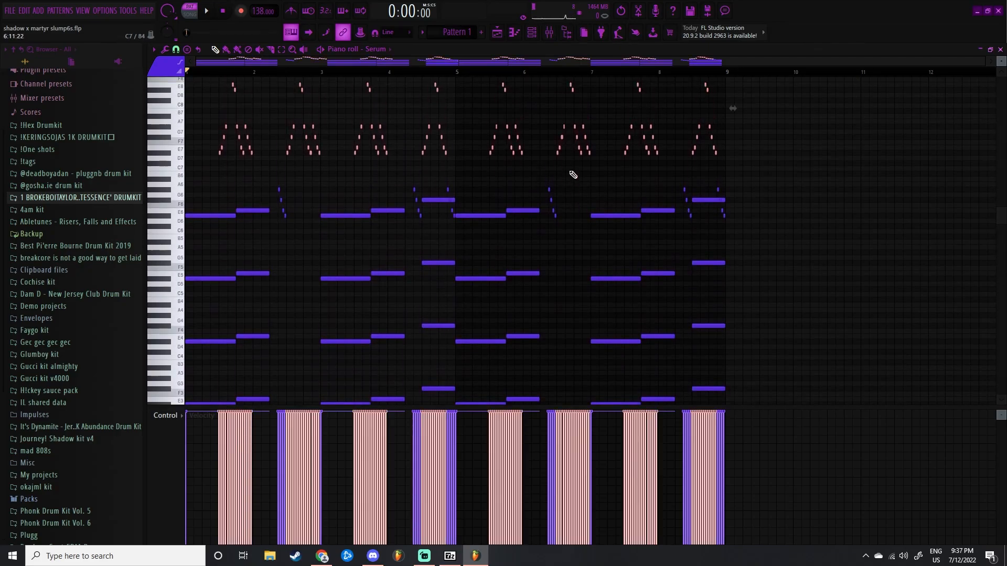
pyautogui.hotkey('ctrl', 'd')
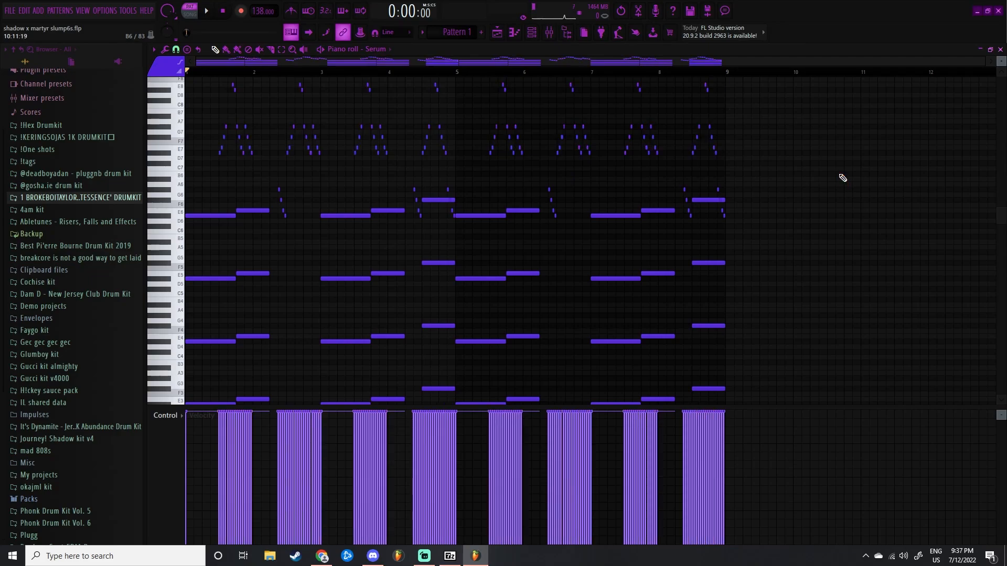
pyautogui.press('space')
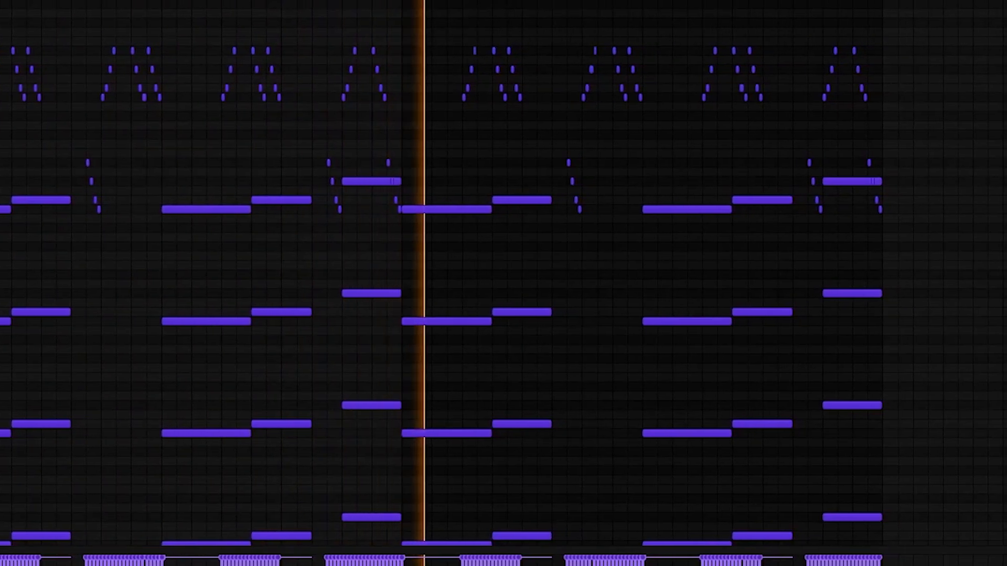
# Highlight the opening D# and E notes of the Serum melody together in all octaves and clear the selection.
pyautogui.scroll(-3, 250, 272)
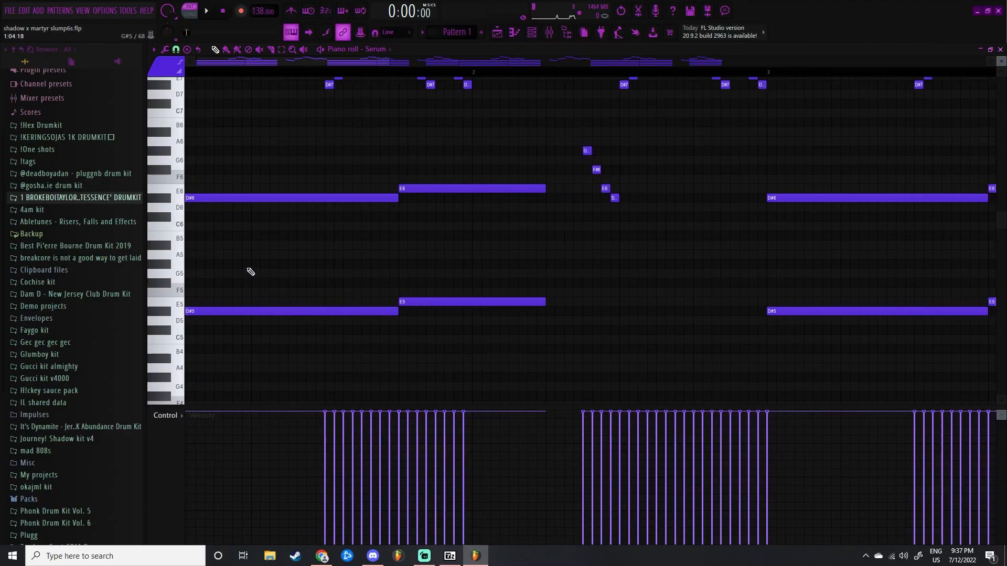
pyautogui.scroll(-2, 243, 259)
pyautogui.scroll(-1, 242, 258)
pyautogui.scroll(3, 242, 255)
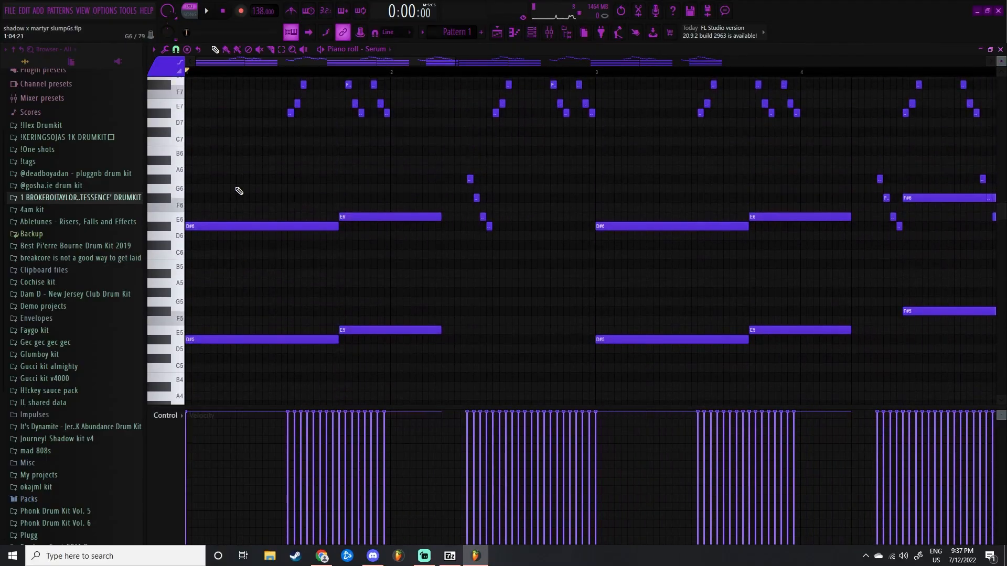
pyautogui.moveTo(228, 166); pyautogui.dragTo(266, 238)
pyautogui.moveTo(384, 460); pyautogui.dragTo(384, 459)
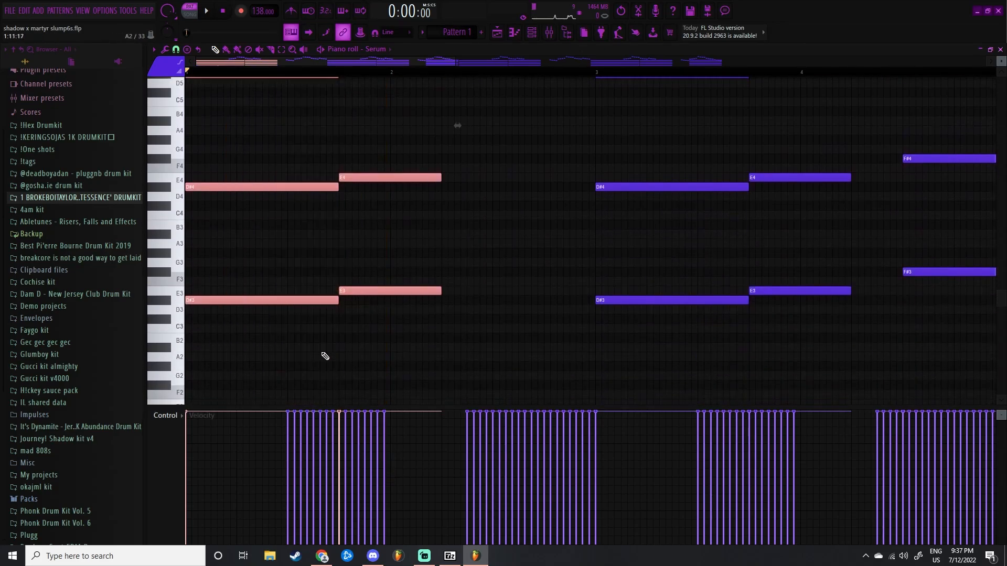
pyautogui.scroll(5, 321, 354)
pyautogui.keyDown('ctrl'); pyautogui.click(215, 201); pyautogui.keyUp('ctrl')
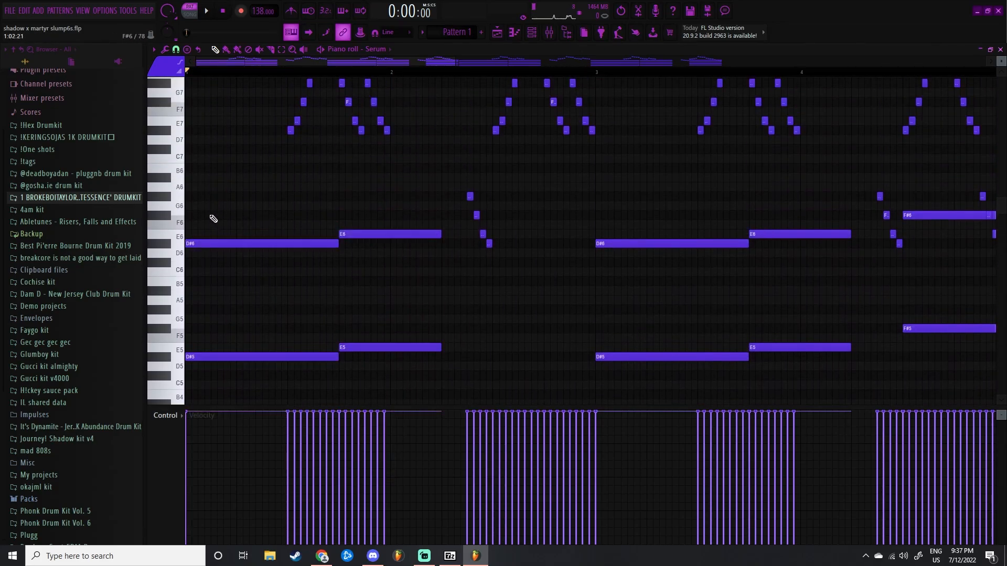
# Examine the opening D# and E notes octave by octave from octave 6 downward.
pyautogui.moveTo(212, 216); pyautogui.dragTo(234, 327)
pyautogui.moveTo(362, 206); pyautogui.dragTo(375, 252)
pyautogui.scroll(-5, 210, 210)
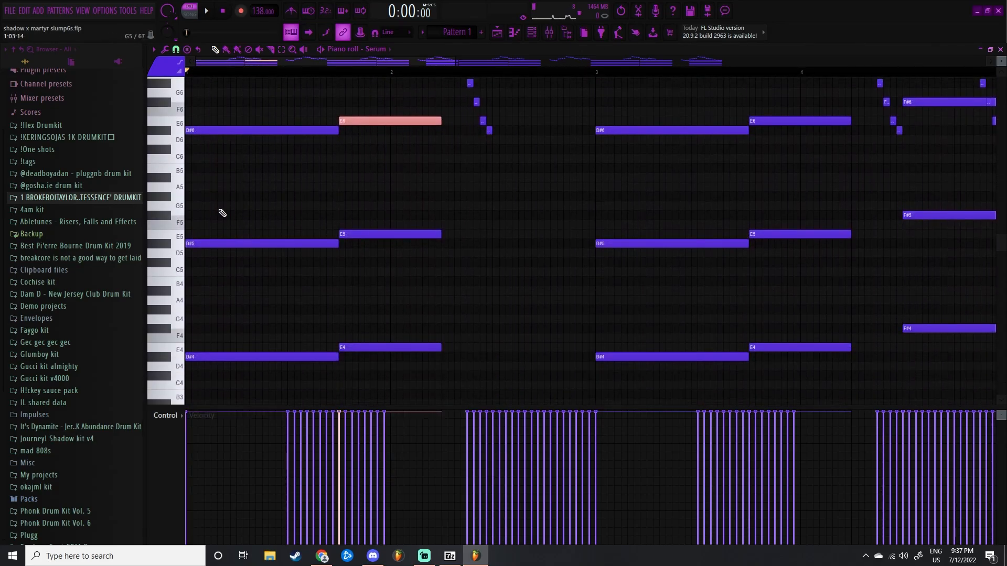
pyautogui.moveTo(204, 194); pyautogui.dragTo(347, 314)
pyautogui.scroll(-2, 231, 257)
pyautogui.moveTo(225, 253); pyautogui.dragTo(444, 342)
pyautogui.scroll(-4, 197, 258)
pyautogui.scroll(5, 300, 305)
pyautogui.scroll(3, 299, 303)
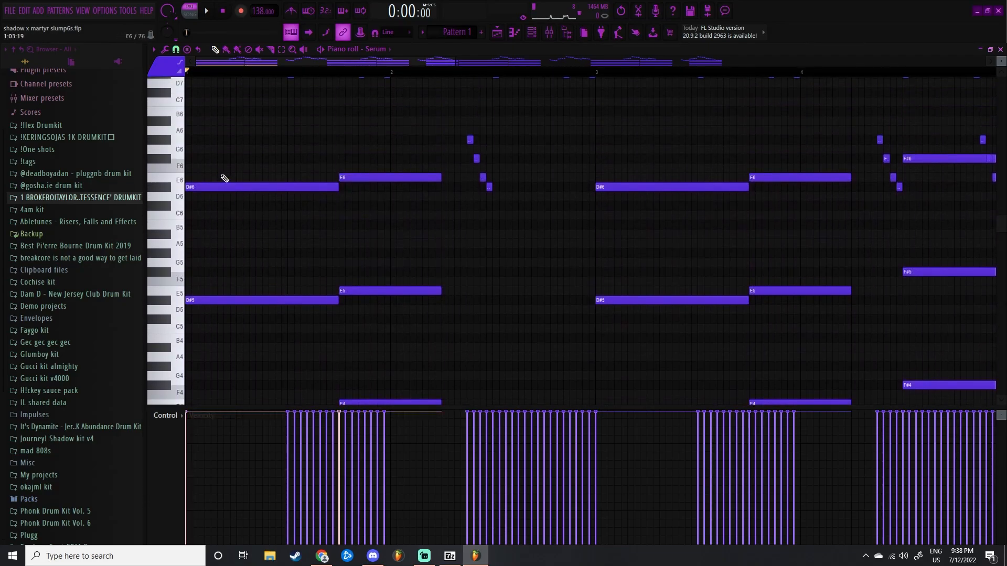
# Examine the first long D# note separately in each of its octaves and clear the selection.
pyautogui.moveTo(221, 160); pyautogui.dragTo(239, 265)
pyautogui.scroll(-2, 240, 236)
pyautogui.moveTo(239, 223); pyautogui.dragTo(245, 263)
pyautogui.moveTo(227, 329); pyautogui.dragTo(236, 377)
pyautogui.scroll(-4, 222, 291)
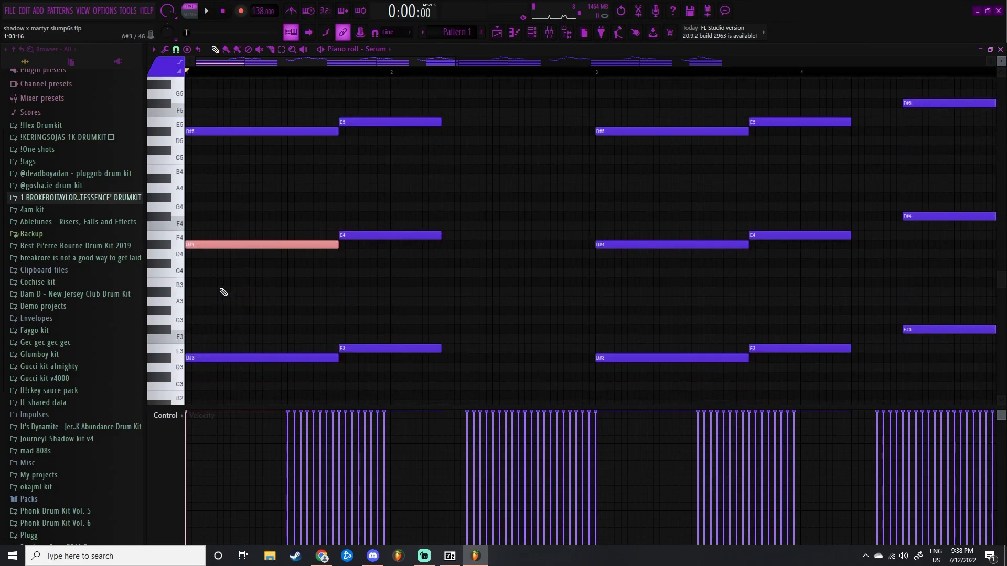
pyautogui.scroll(9, 315, 258)
pyautogui.keyDown('ctrl'); pyautogui.click(280, 243); pyautogui.keyUp('ctrl')
# Inspect the first bar's high arpeggio notes in octaves 7 and 8 up close and save the project.
pyautogui.keyDown('ctrl'); pyautogui.scroll(5, 303, 198); pyautogui.keyUp('ctrl')
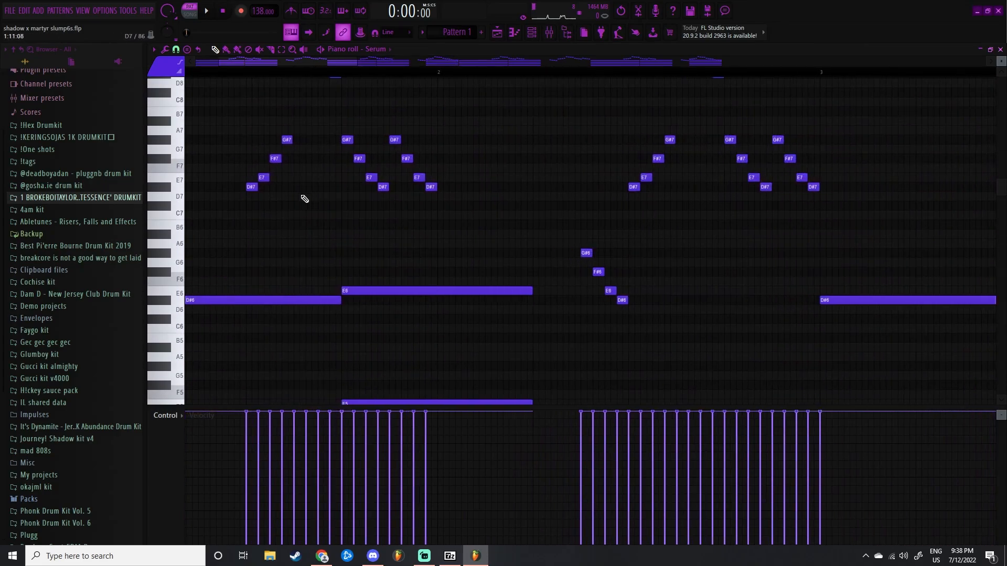
pyautogui.scroll(4, 315, 220)
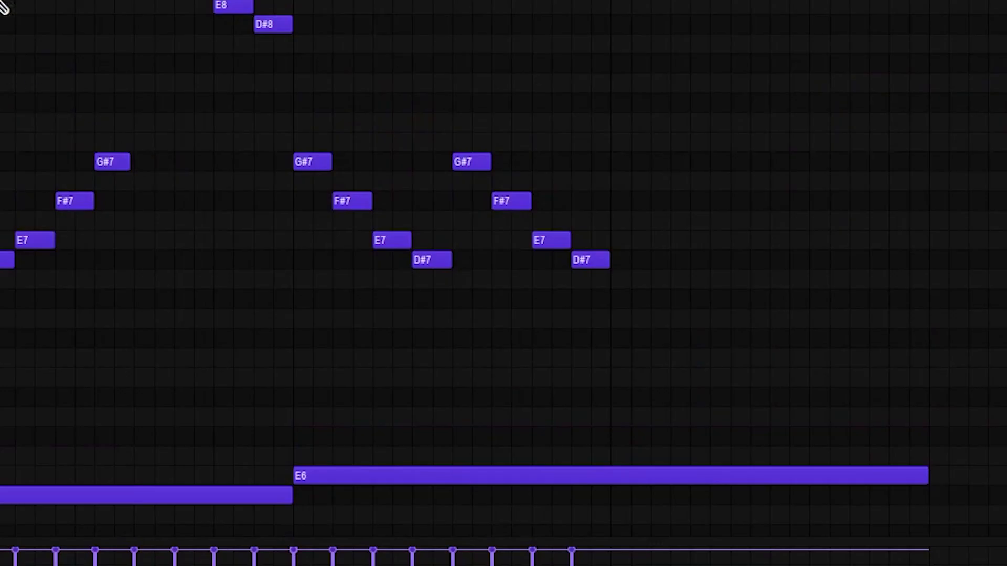
pyautogui.moveTo(247, 139); pyautogui.dragTo(557, 310)
pyautogui.keyDown('ctrl'); pyautogui.click(24, 71); pyautogui.keyUp('ctrl')
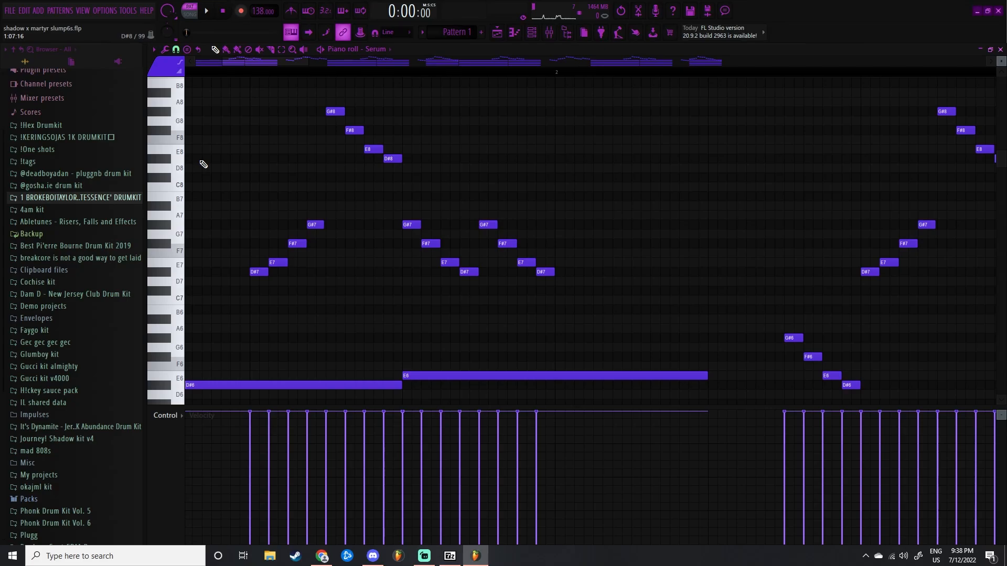
pyautogui.hotkey('ctrl', 's')
# Examine the Xpand!2 pattern's notes across its octaves and play the pattern back.
pyautogui.scroll(1, 204, 164)
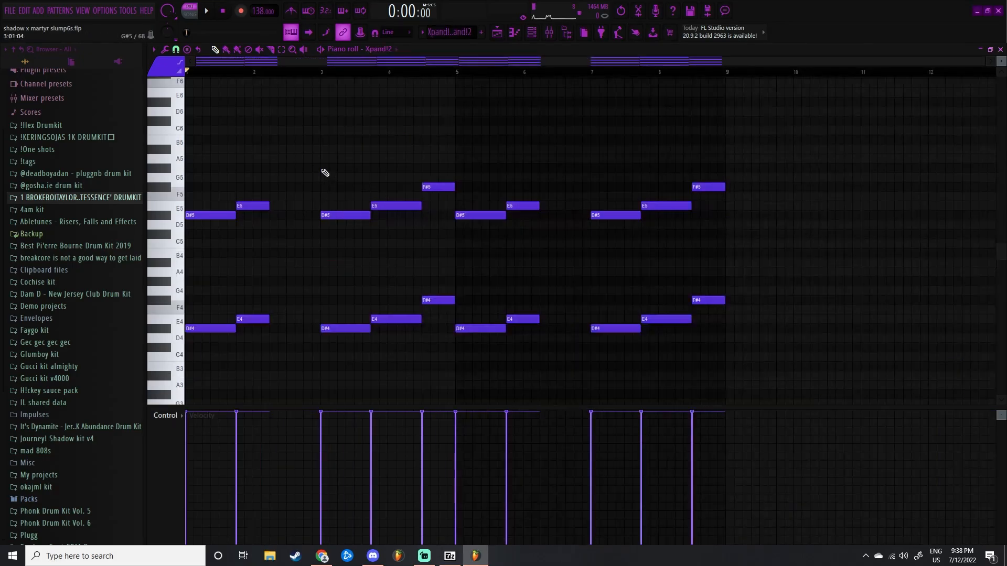
pyautogui.scroll(-5, 326, 171)
pyautogui.scroll(4, 328, 169)
pyautogui.scroll(-3, 326, 169)
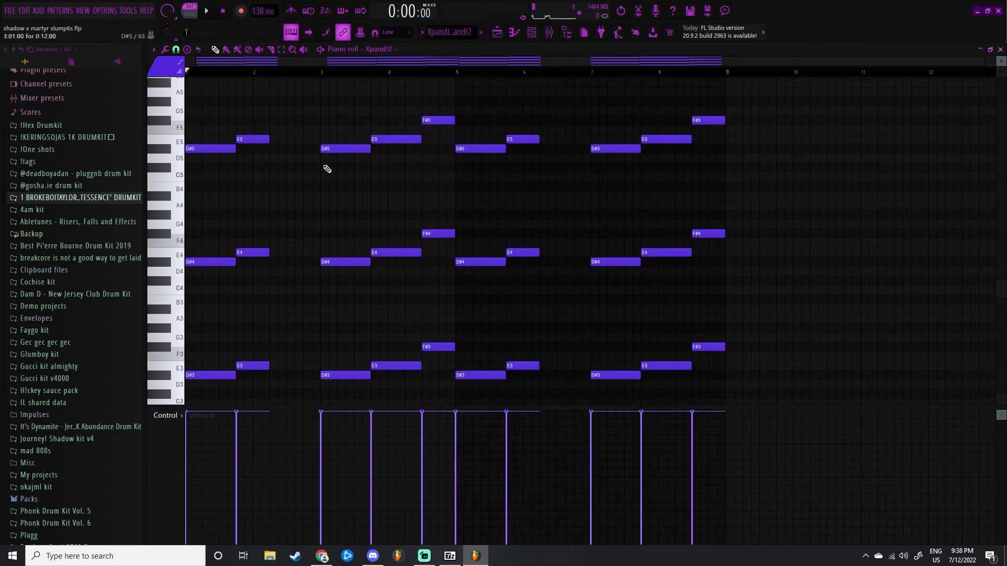
pyautogui.scroll(2, 327, 169)
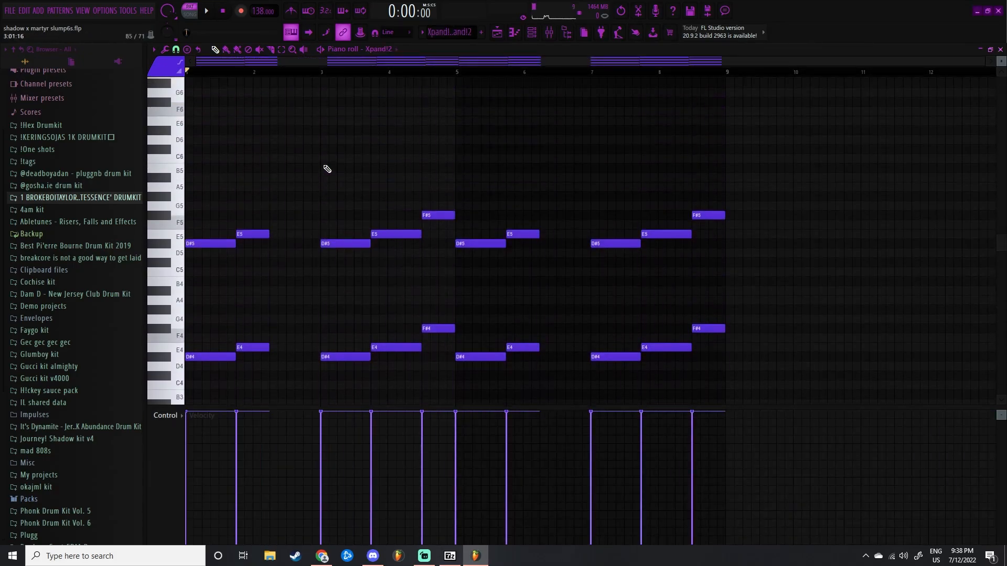
pyautogui.press('space')
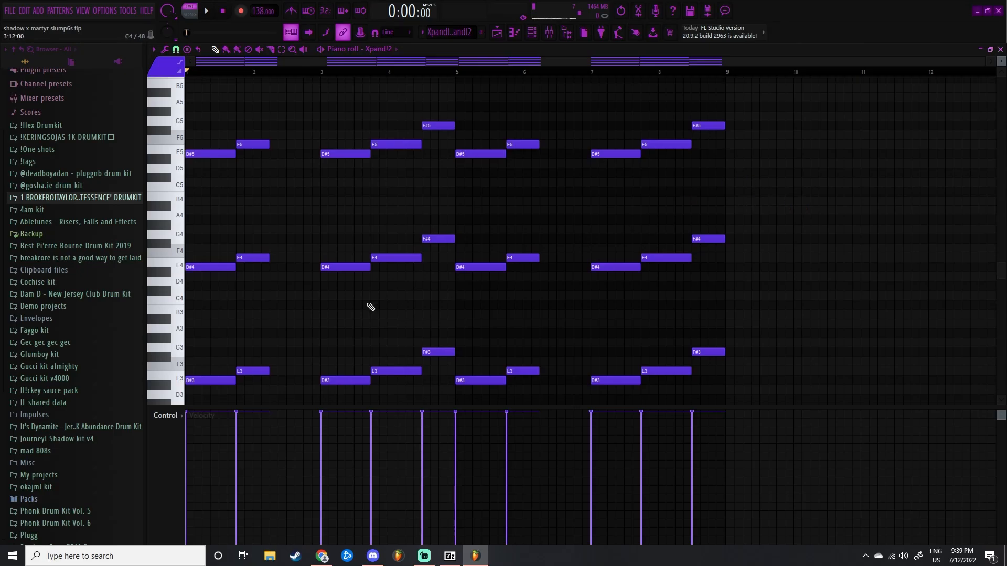
# Highlight the lowest octave of Xpand!2 notes and clear the selection.
pyautogui.scroll(-2, 371, 303)
pyautogui.moveTo(727, 387); pyautogui.dragTo(188, 280)
pyautogui.keyDown('ctrl'); pyautogui.click(262, 278); pyautogui.keyUp('ctrl')
pyautogui.scroll(5, 263, 278)
pyautogui.scroll(-4, 263, 277)
# Highlight the Xpand!2 notes in all three octaves to compare the layers and deselect them.
pyautogui.moveTo(196, 117)
pyautogui.mouseDown()
pyautogui.moveTo(466, 301)
pyautogui.moveTo(748, 399)
pyautogui.mouseUp()
pyautogui.scroll(3, 268, 246)
pyautogui.rightClick(263, 244)
pyautogui.moveTo(225, 140); pyautogui.dragTo(751, 374)
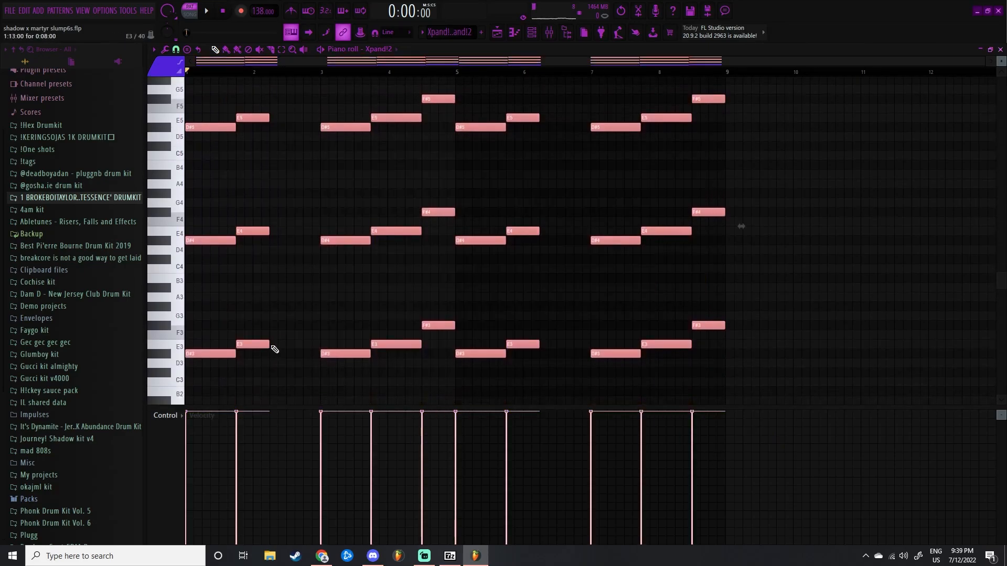
pyautogui.rightClick(293, 320)
pyautogui.scroll(-2, 210, 308)
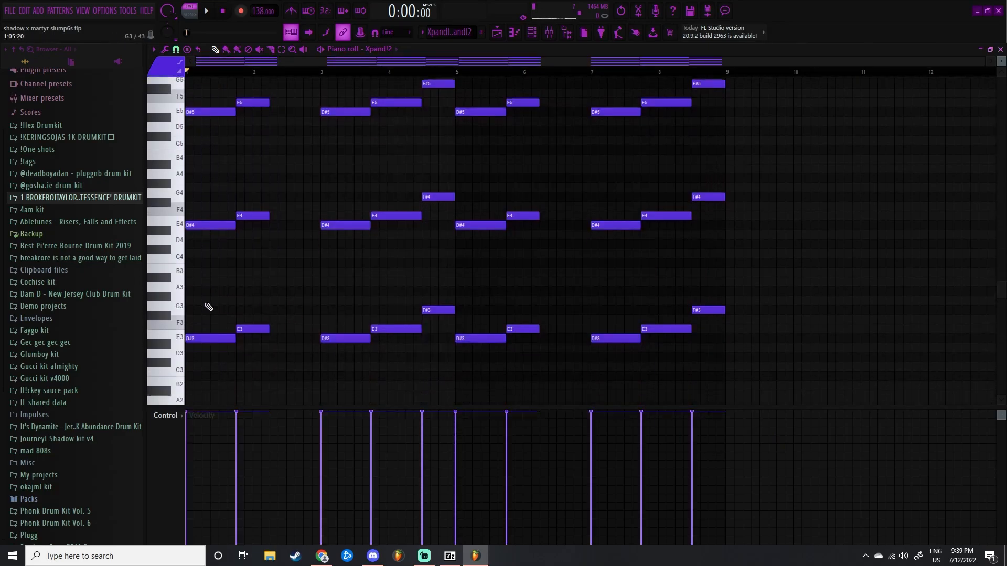
pyautogui.click(211, 327)
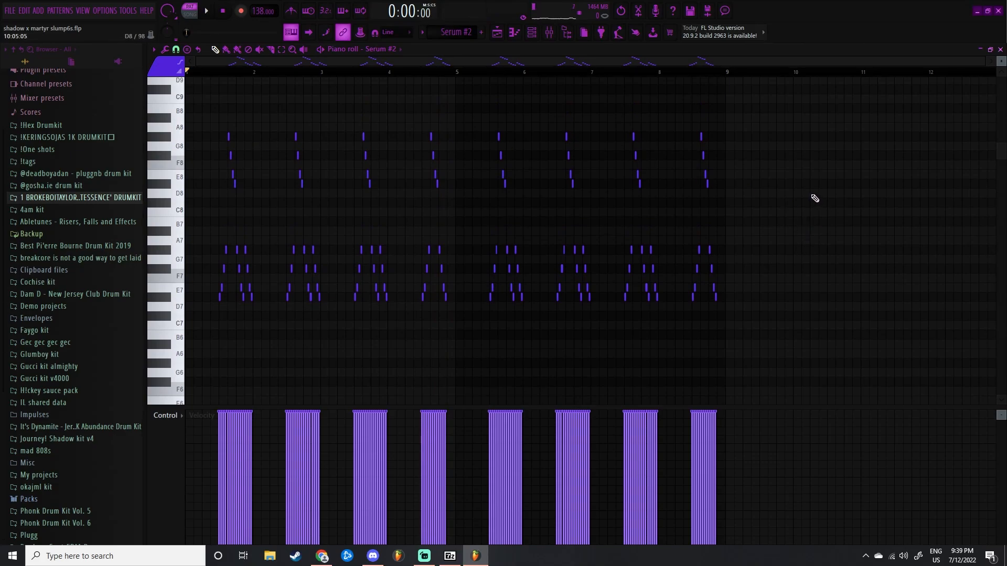
# Play back the Serum #2 arpeggio pattern and stop it.
pyautogui.press('space')
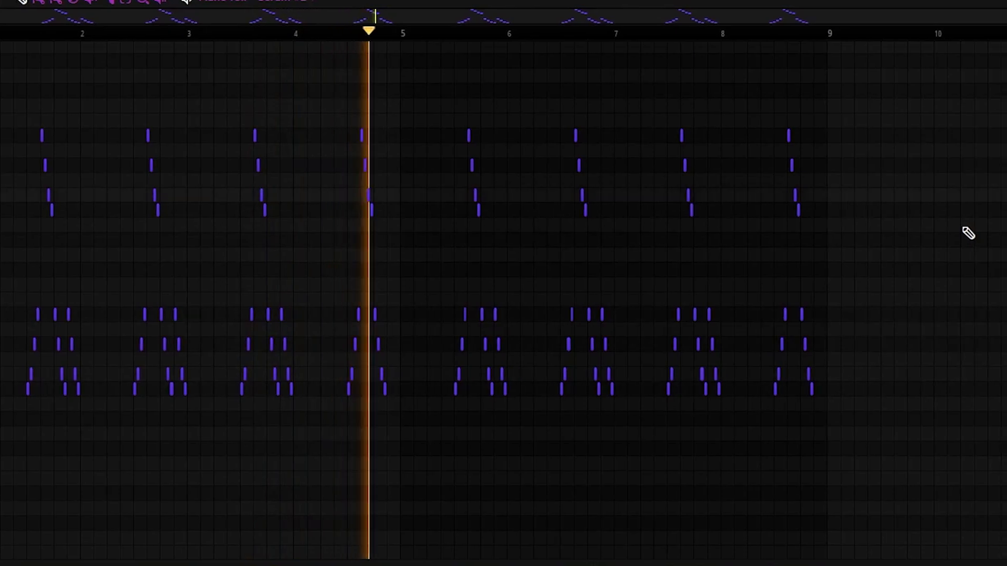
pyautogui.press('space')
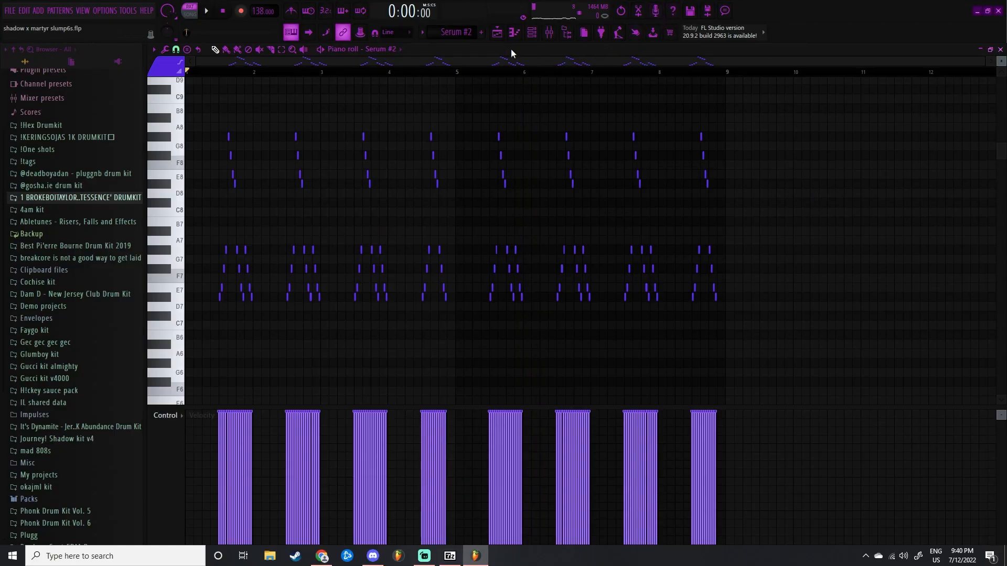
# Check the channel rack, close it, and open the mixer on the Serum #2 track to inspect its effects and stereo separation.
pyautogui.click(532, 32)
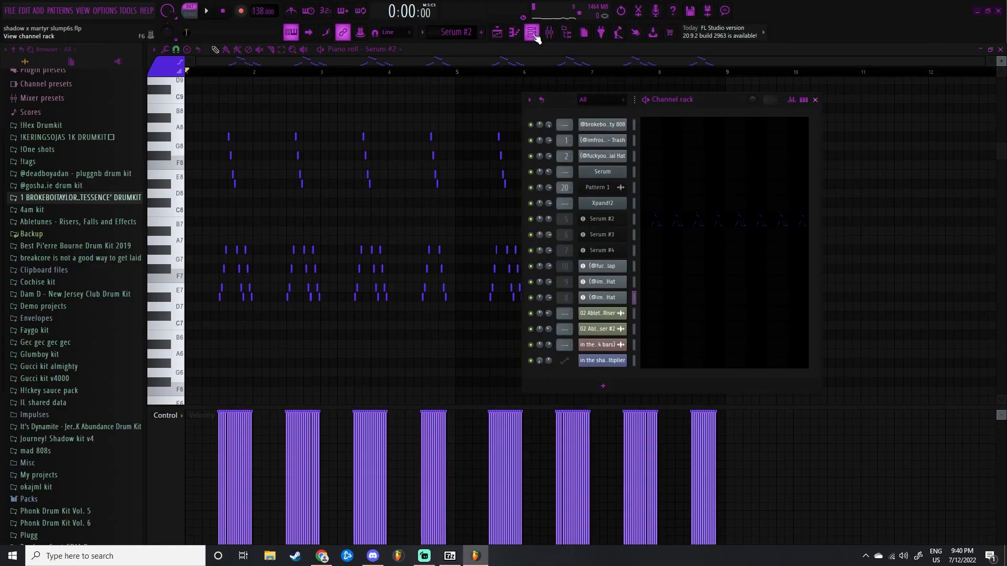
pyautogui.click(532, 33)
pyautogui.click(549, 33)
pyautogui.click(301, 296)
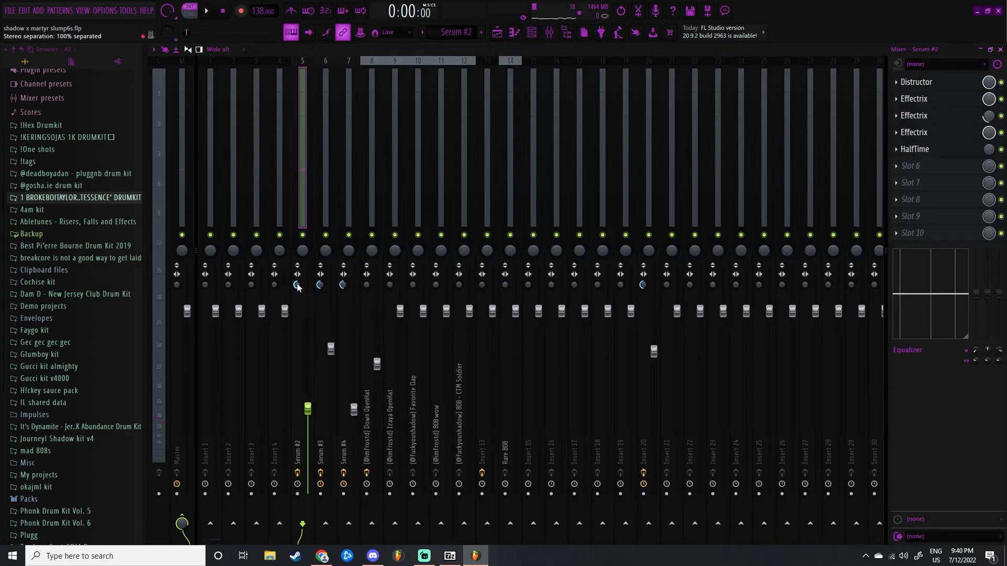
# Review the Distructor, the three Effectrix instances and HalfTime on the Serum #2 mixer track and close the plugin windows.
pyautogui.click(919, 82)
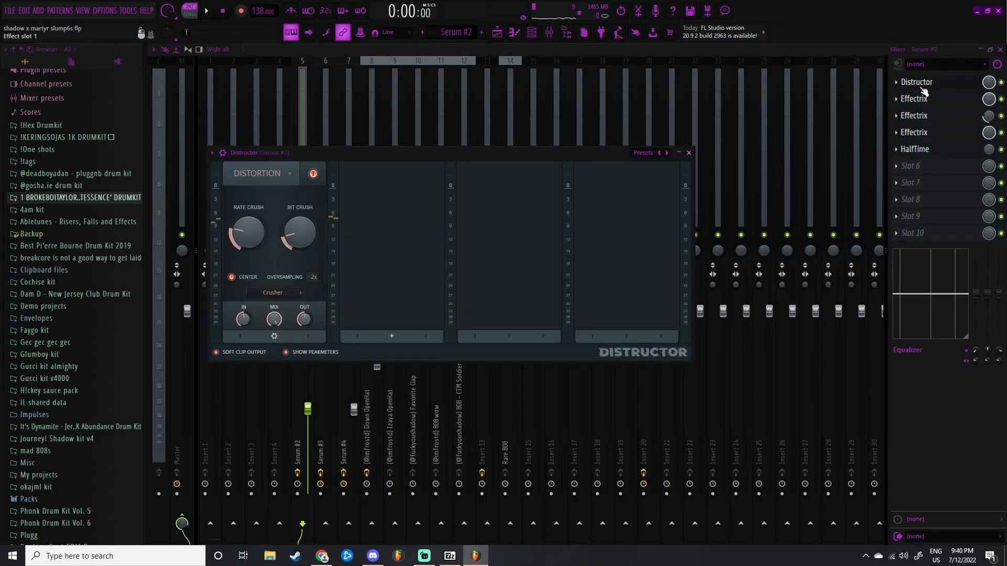
pyautogui.click(920, 99)
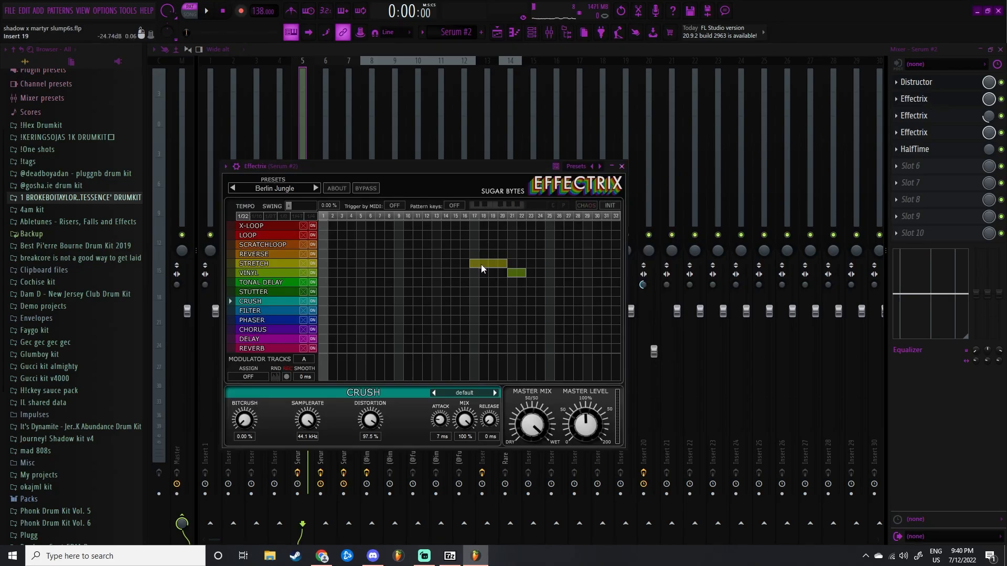
pyautogui.click(915, 116)
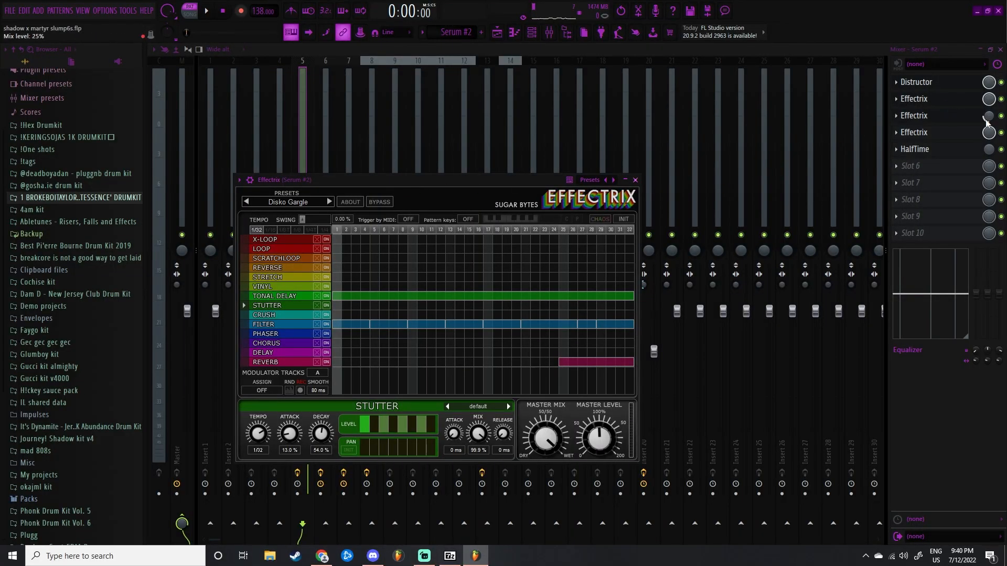
pyautogui.click(915, 133)
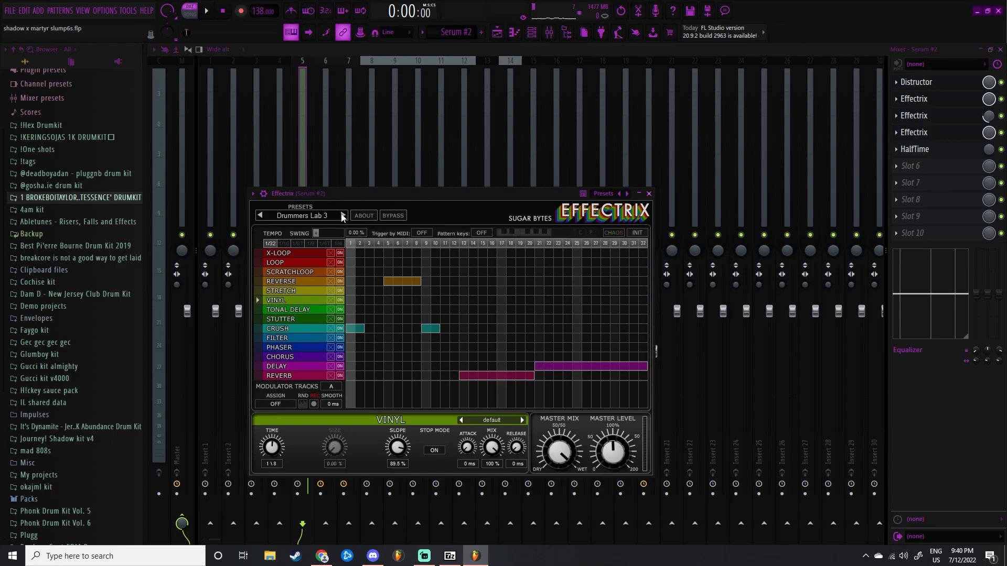
pyautogui.click(915, 149)
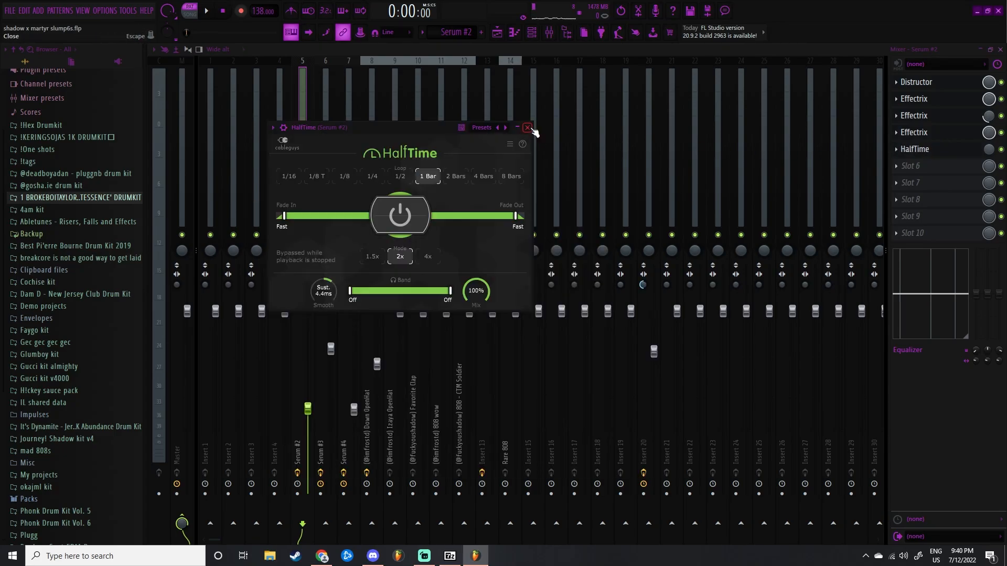
pyautogui.click(527, 127)
pyautogui.click(501, 165)
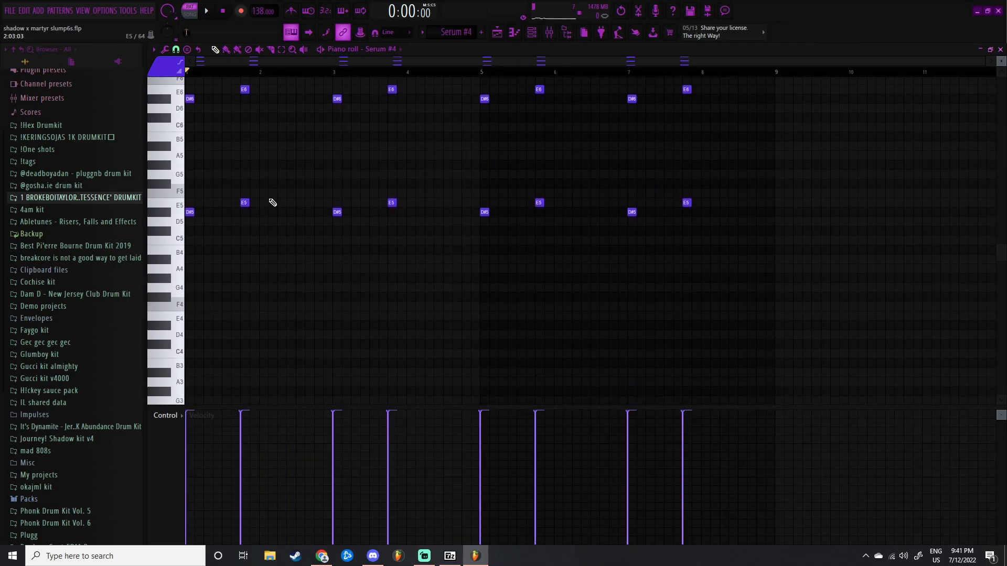
# Examine the Serum #4 D# and E notes across all three octaves and play the pattern.
pyautogui.scroll(7, 274, 204)
pyautogui.scroll(-7, 280, 221)
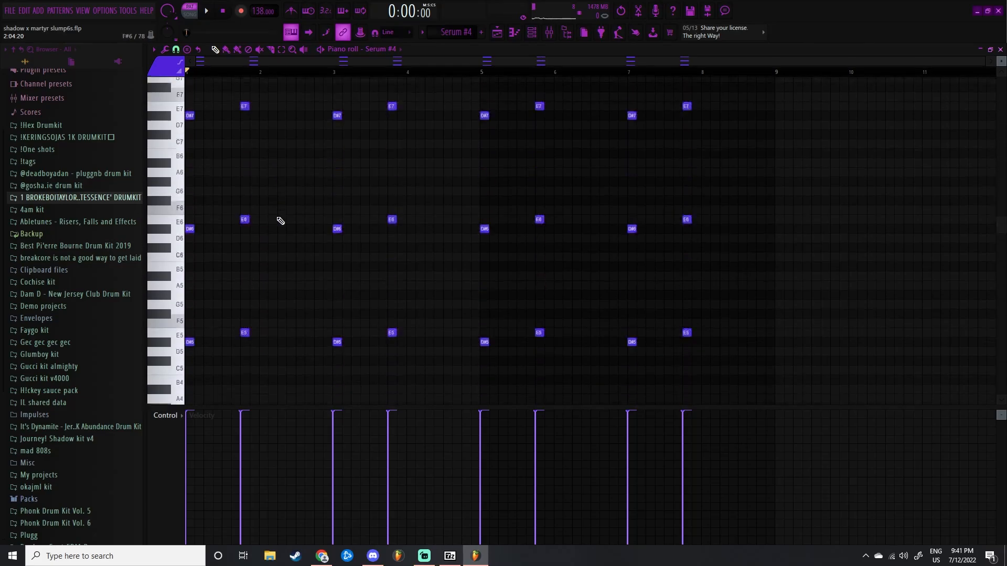
pyautogui.scroll(7, 280, 221)
pyautogui.scroll(-3, 281, 221)
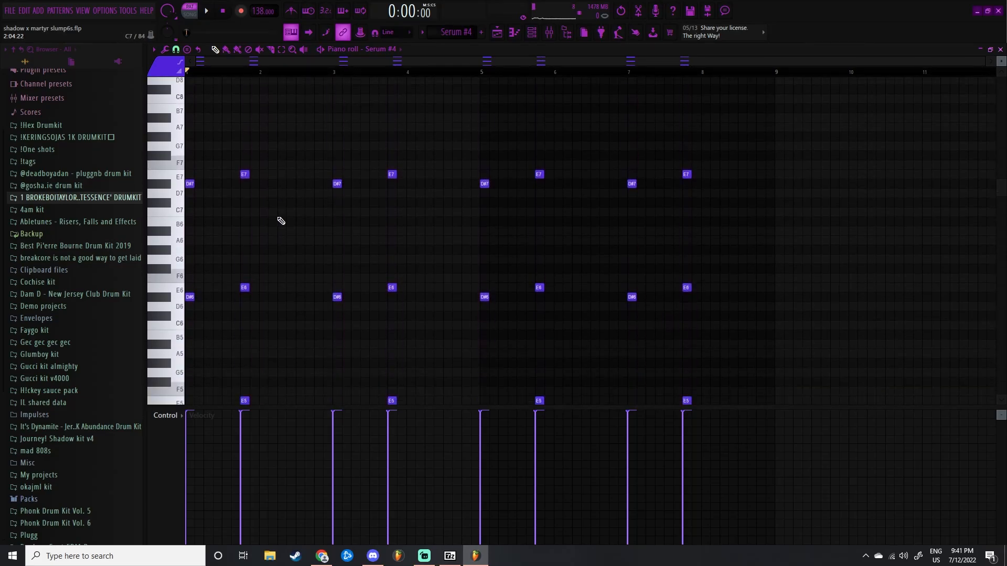
pyautogui.scroll(3, 281, 221)
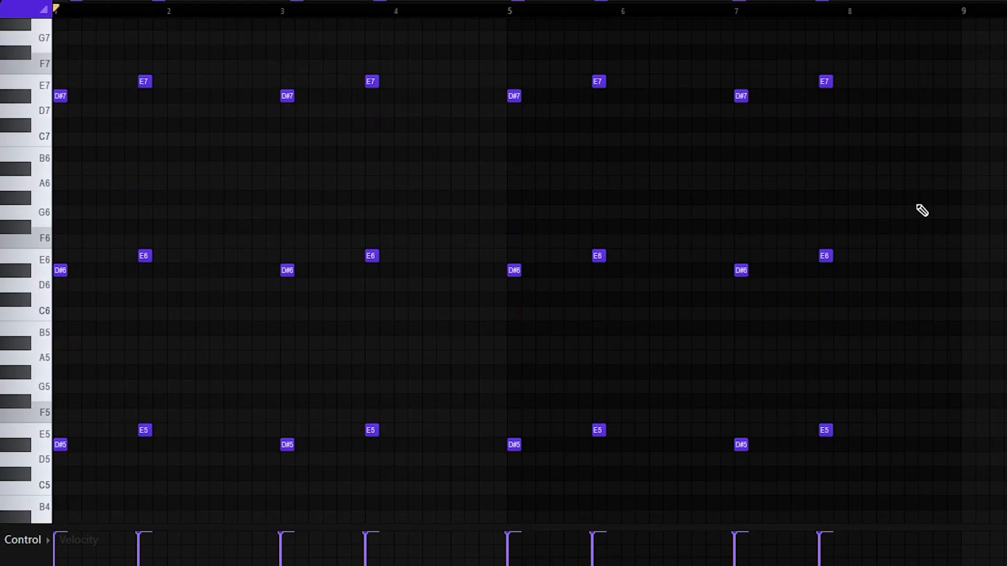
pyautogui.press('space')
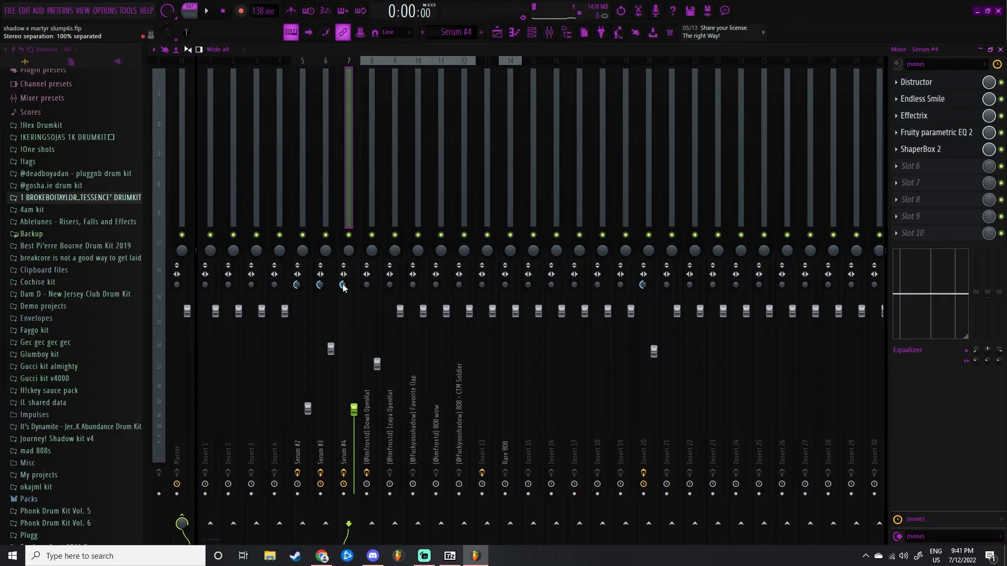
# Inspect the Distructor and Endless Smile settings on the Serum #4 mixer track, closing Distructor and repositioning the Endless Smile window.
pyautogui.click(917, 82)
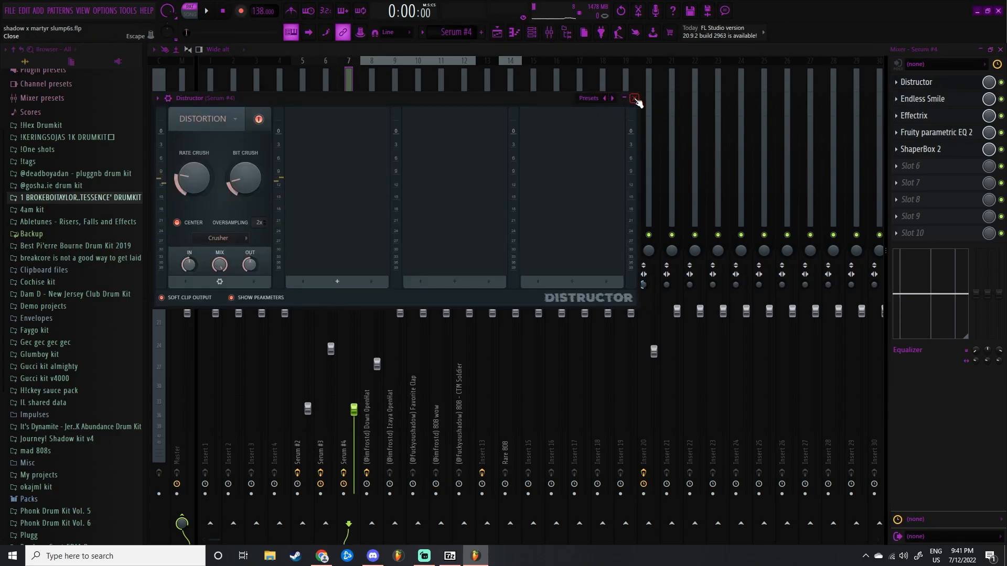
pyautogui.click(634, 99)
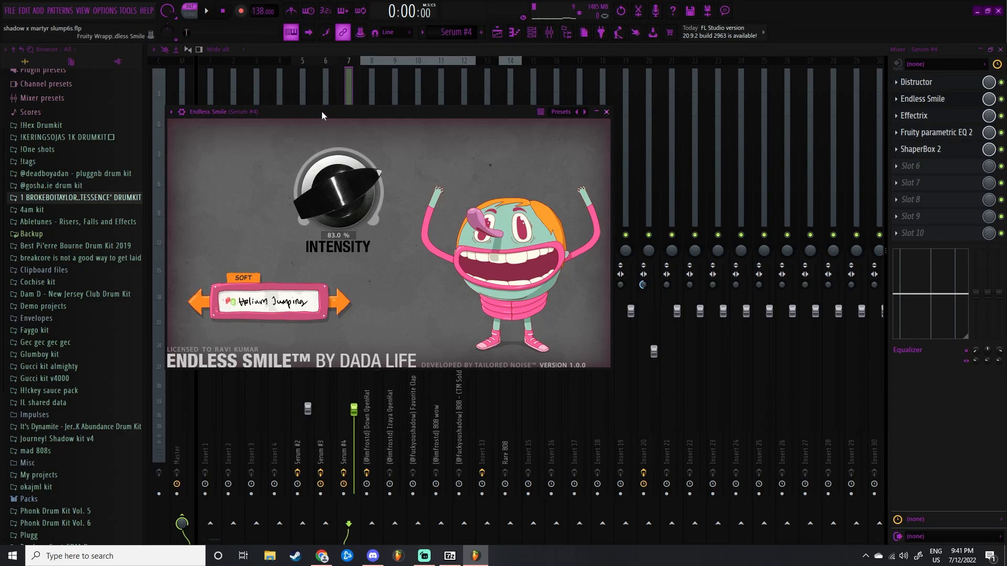
pyautogui.moveTo(322, 112); pyautogui.dragTo(379, 112)
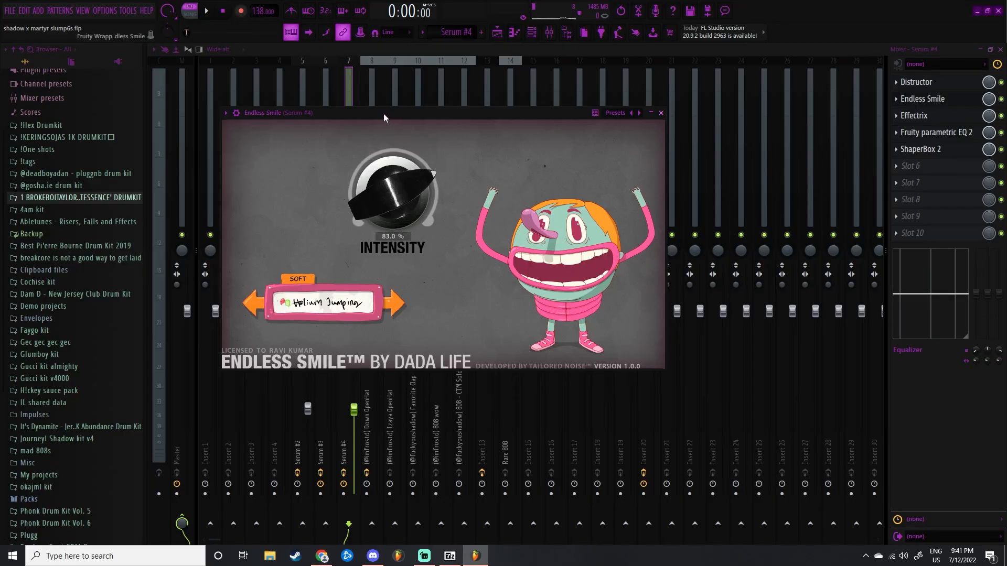
pyautogui.moveTo(478, 247); pyautogui.dragTo(492, 251)
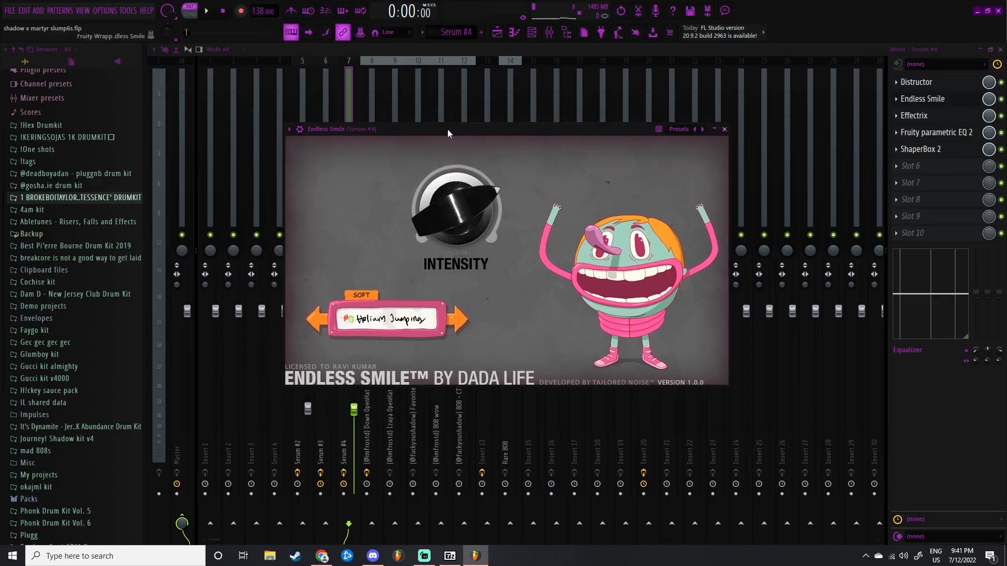
pyautogui.moveTo(448, 129); pyautogui.dragTo(359, 106)
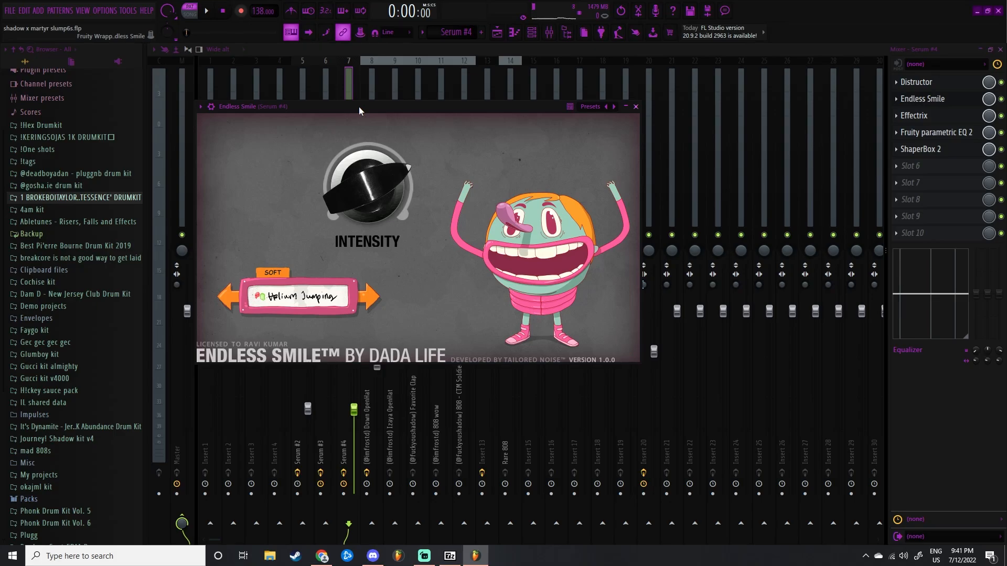
pyautogui.moveTo(359, 106); pyautogui.dragTo(439, 132)
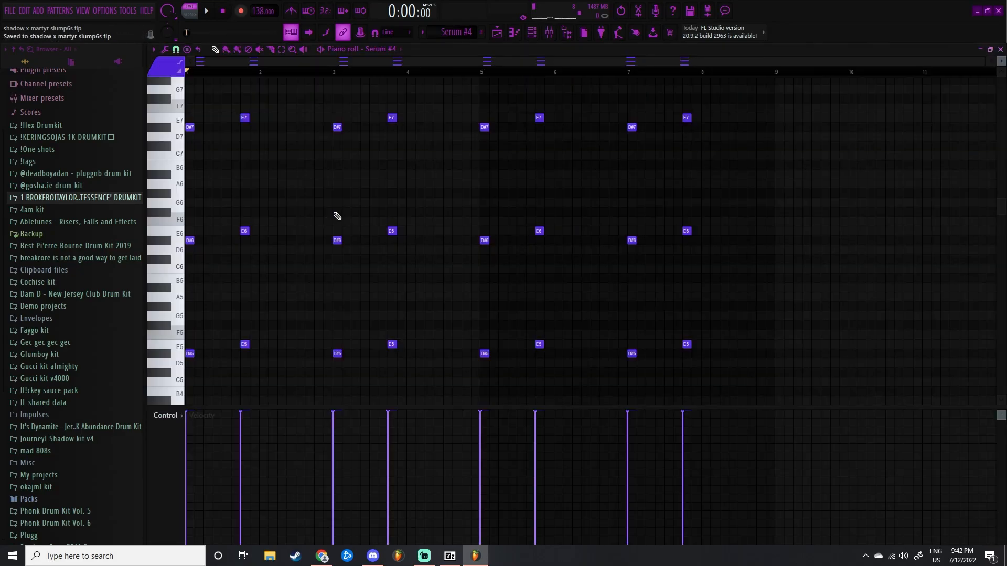
# Examine how the Serum #4 notes are layered from octave 5 up to octave 7.
pyautogui.scroll(-6, 335, 217)
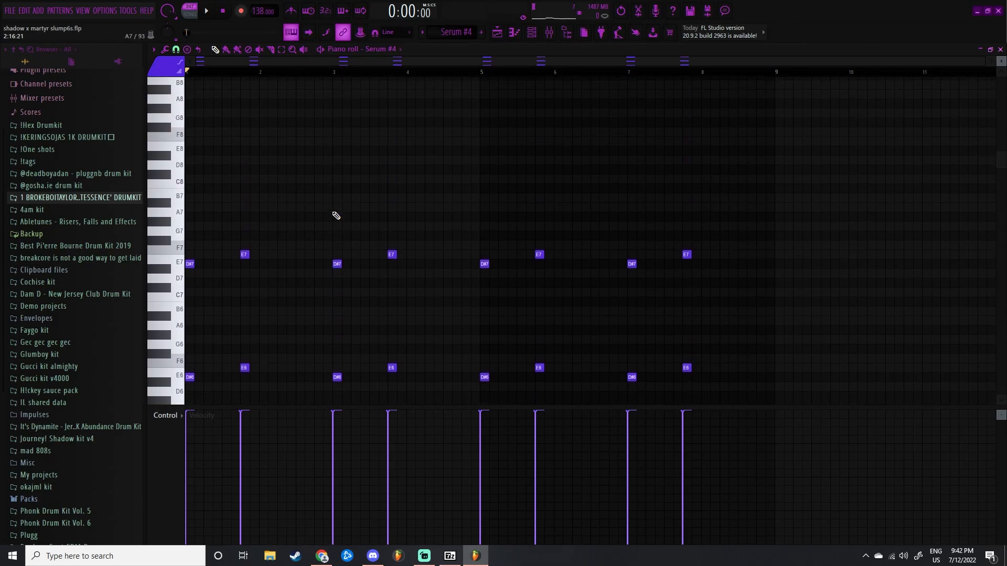
pyautogui.scroll(12, 648, 210)
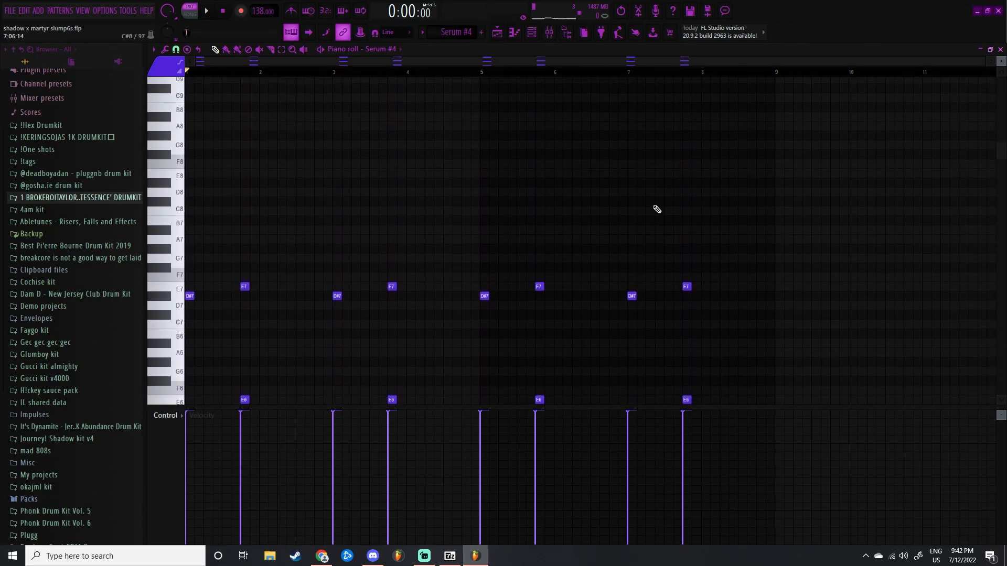
pyautogui.scroll(-6, 649, 205)
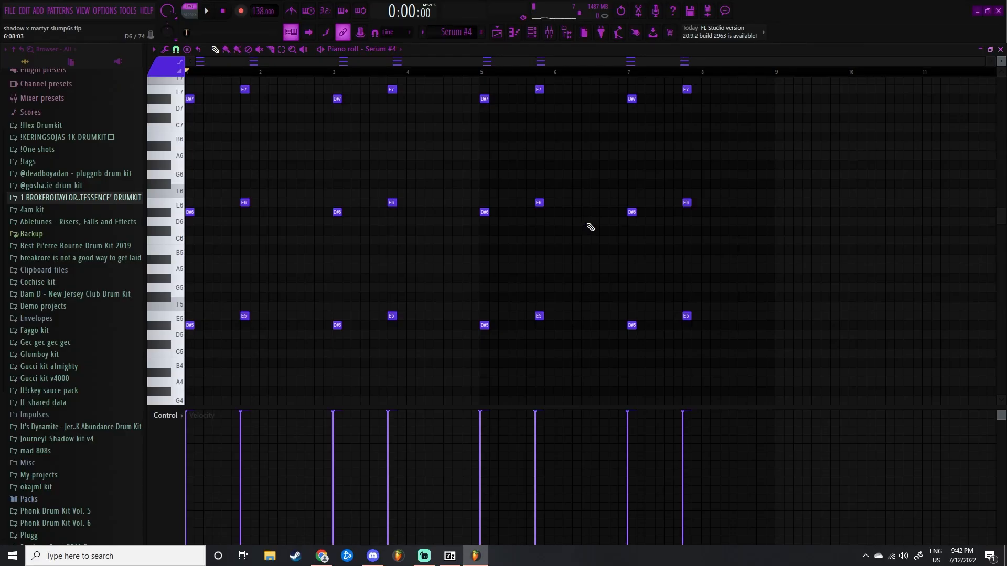
pyautogui.scroll(4, 591, 227)
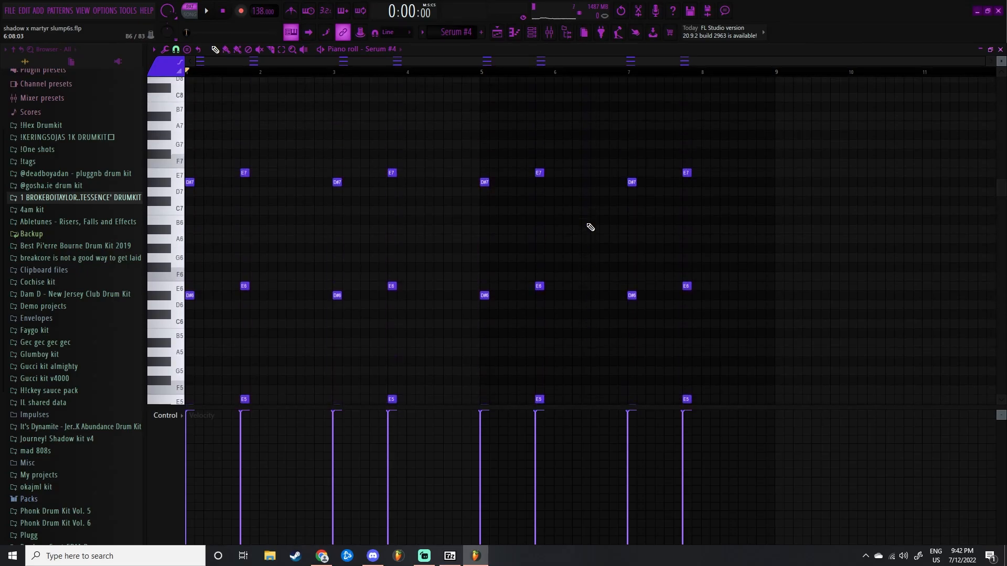
pyautogui.scroll(4, 590, 227)
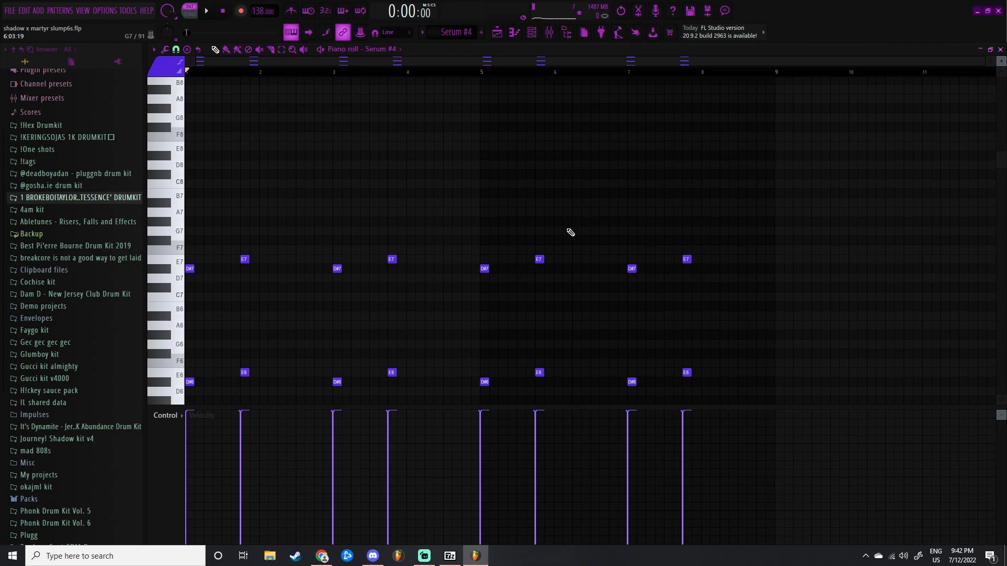
pyautogui.scroll(-8, 571, 232)
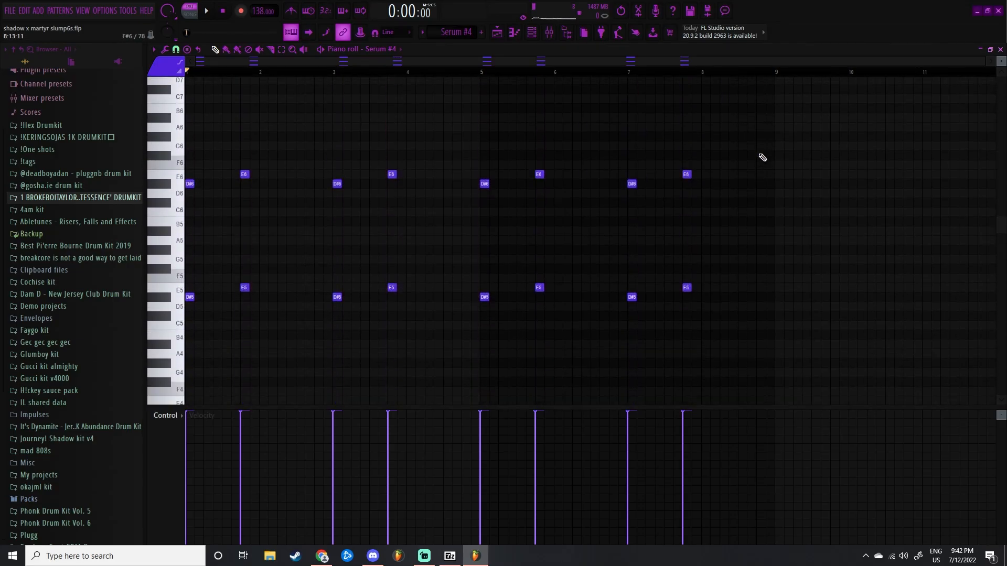
# Show the Serum #3 notes in the piano roll and play them back.
pyautogui.press('KP_Subtract')
pyautogui.scroll(-1, 396, 208)
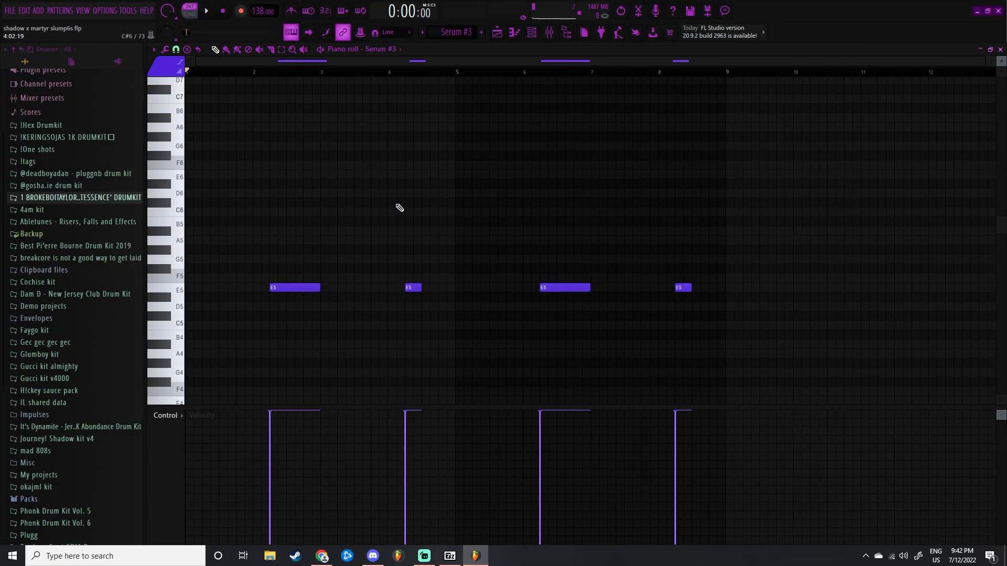
pyautogui.press('space')
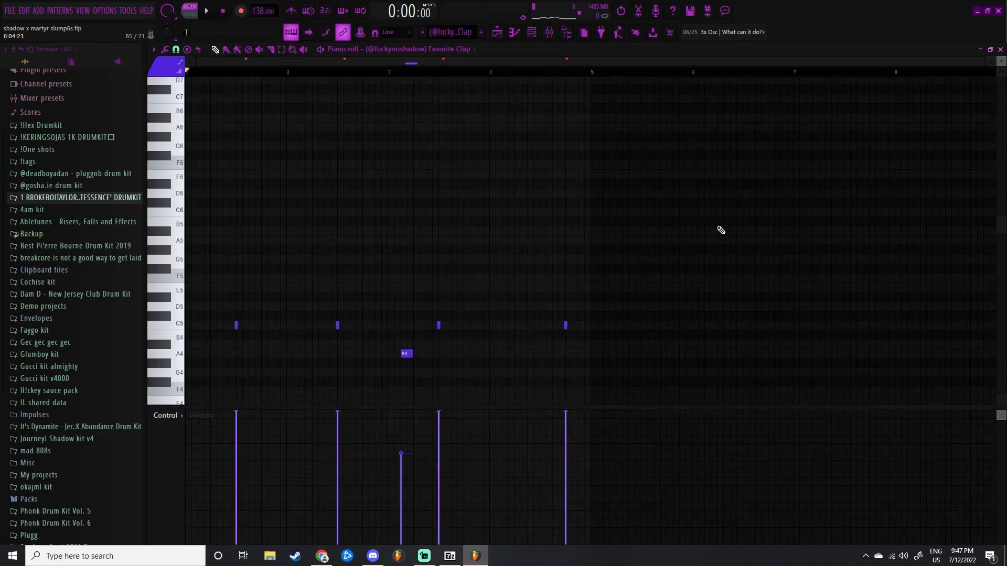
# Play and stop the Favorite Clap pattern, and point out its A4 note and its last C5 note.
pyautogui.press('space')
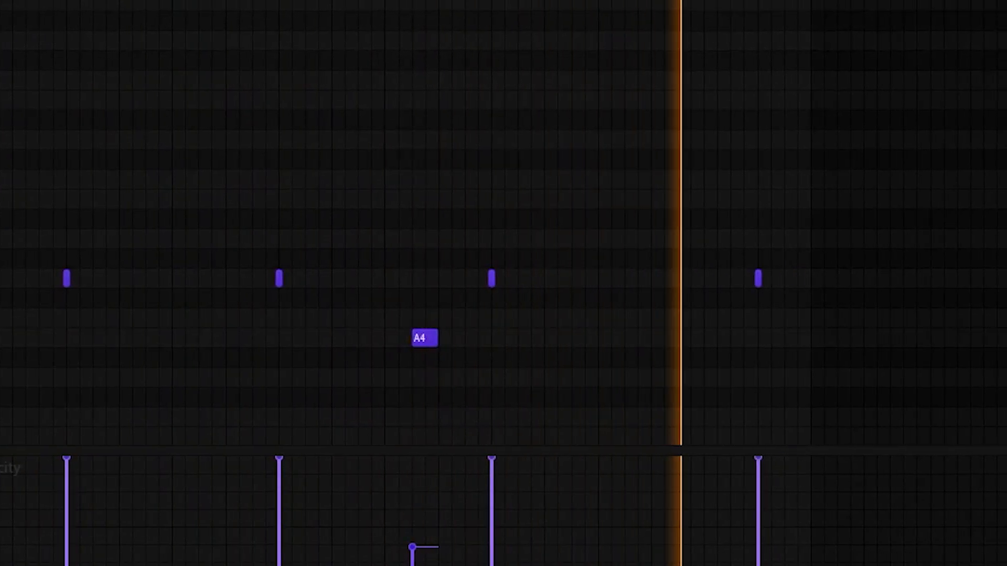
pyautogui.press('space')
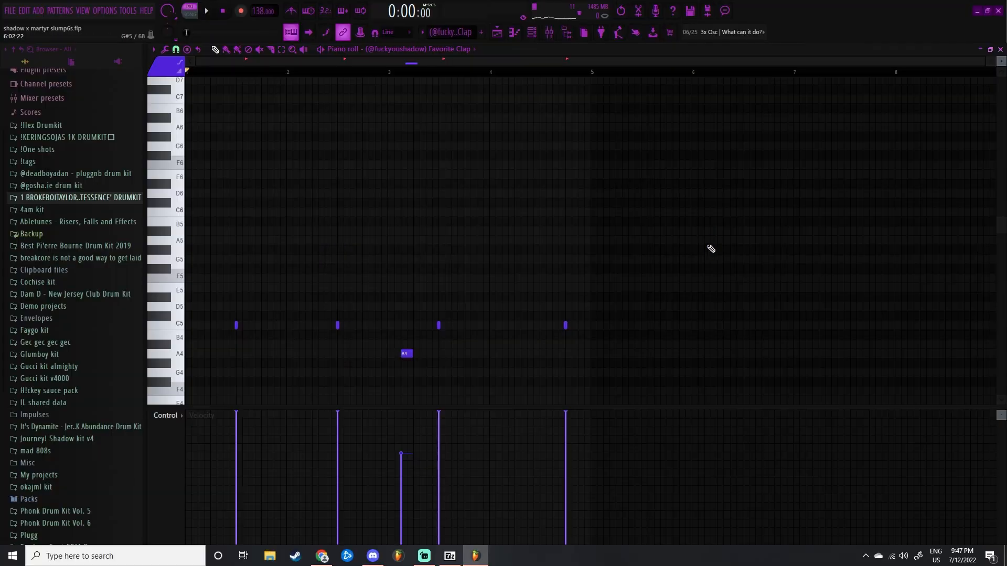
pyautogui.scroll(-1, 711, 249)
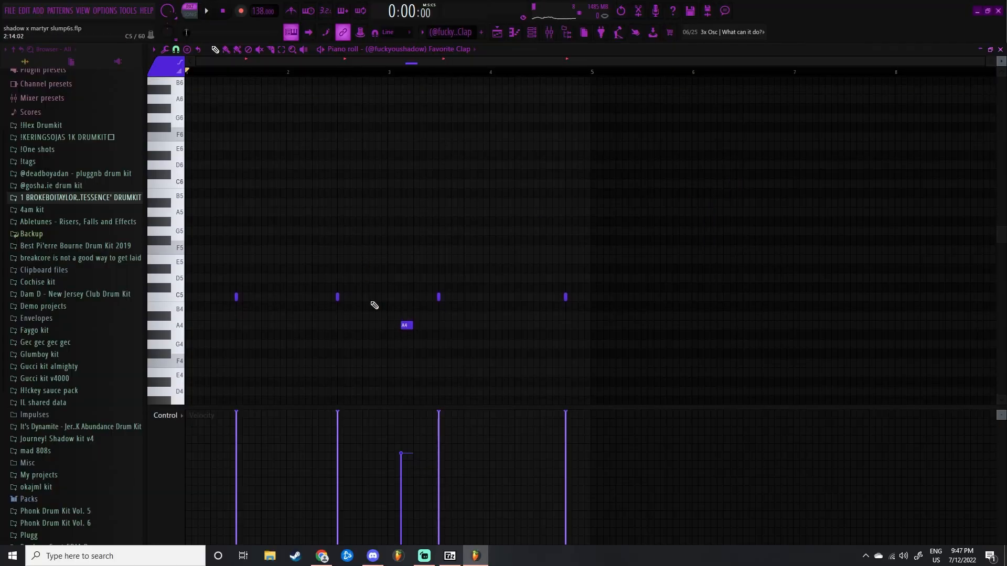
pyautogui.moveTo(373, 302)
pyautogui.mouseDown()
pyautogui.moveTo(413, 325)
pyautogui.moveTo(409, 346)
pyautogui.mouseUp()
pyautogui.moveTo(521, 181); pyautogui.dragTo(592, 377)
pyautogui.moveTo(553, 292); pyautogui.dragTo(598, 366)
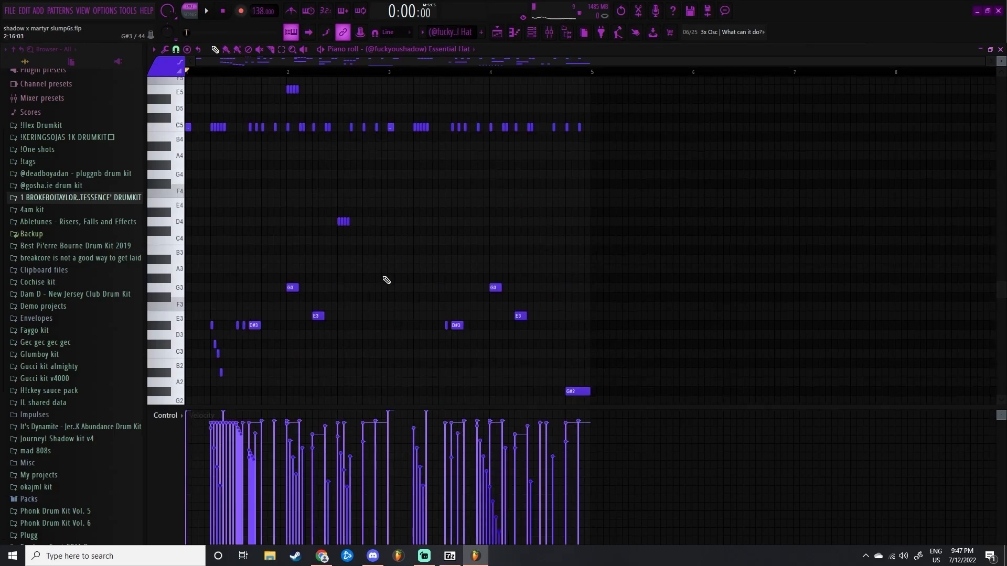
# Look through the Essential Hat notes from the lowest to the highest rolls and play the pattern.
pyautogui.scroll(-9, 384, 277)
pyautogui.scroll(10, 387, 281)
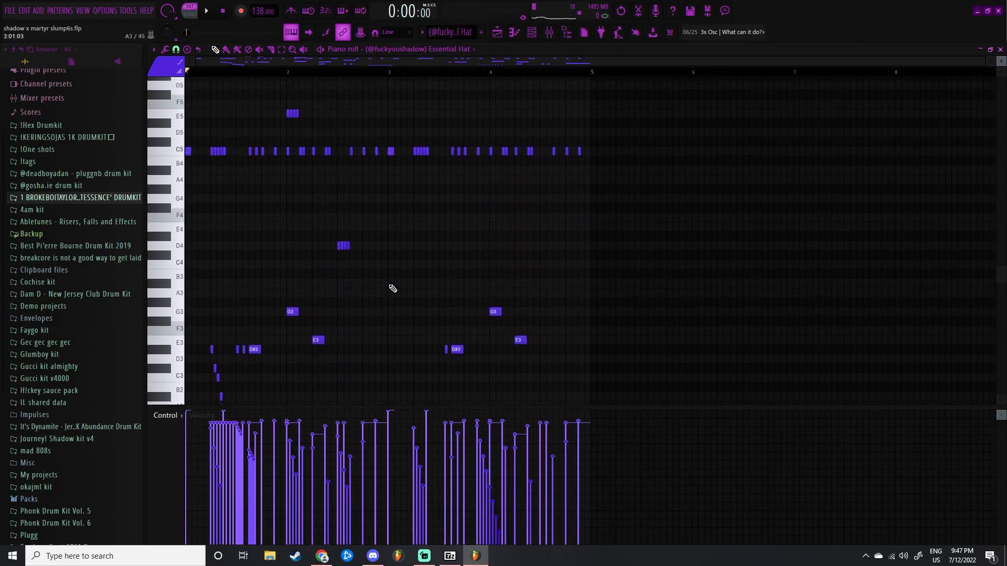
pyautogui.scroll(5, 391, 288)
pyautogui.scroll(-12, 428, 247)
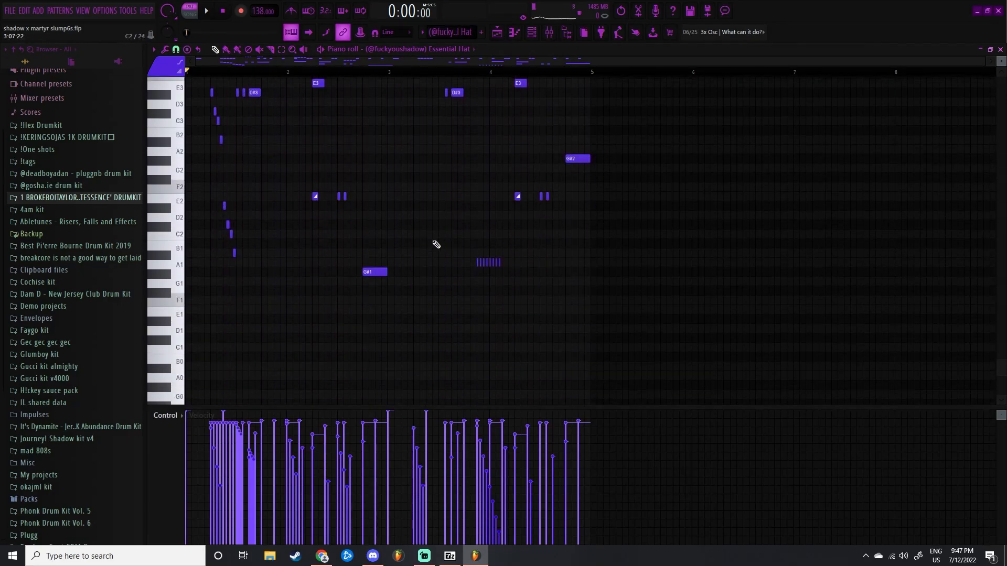
pyautogui.scroll(10, 436, 244)
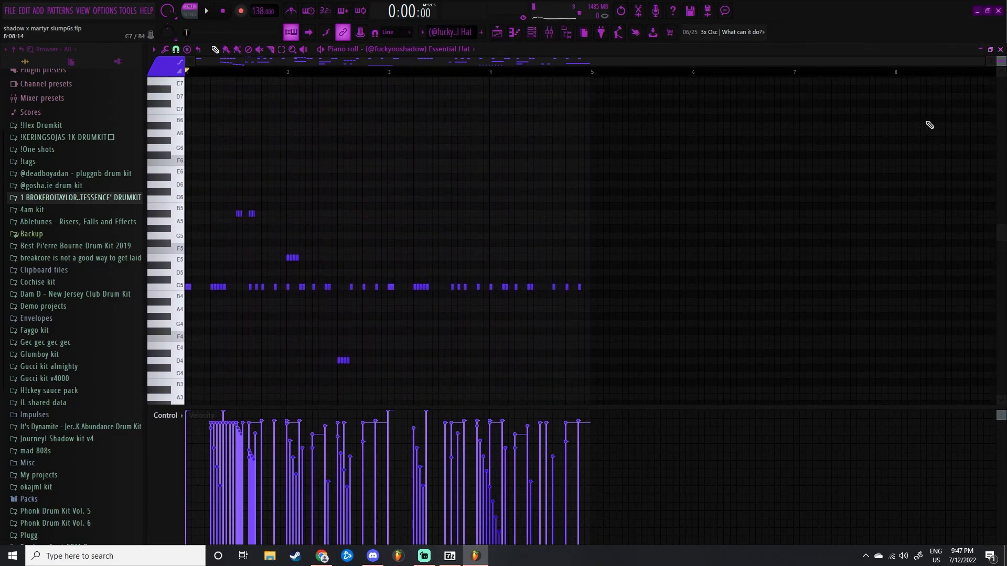
pyautogui.scroll(-3, 671, 218)
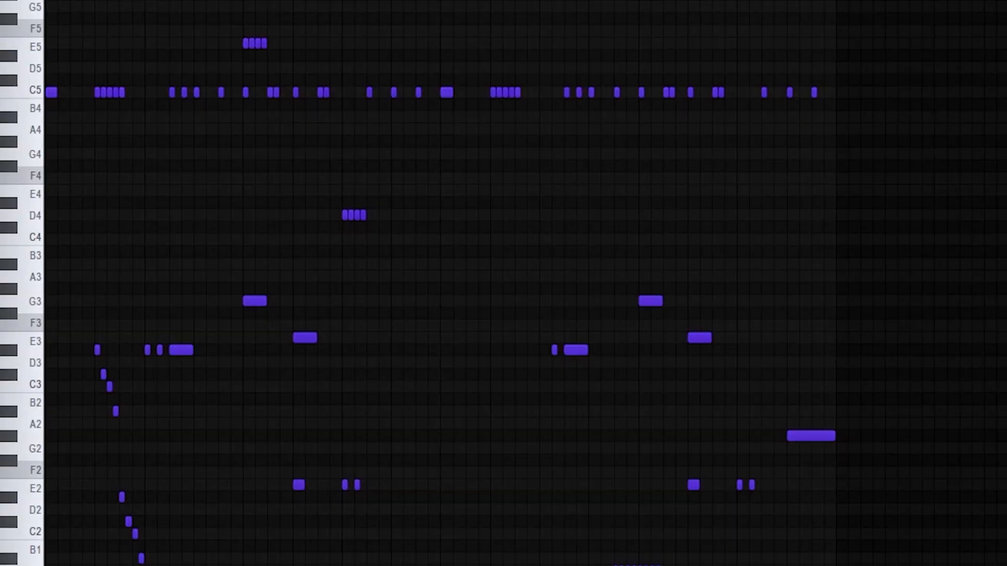
pyautogui.press('space')
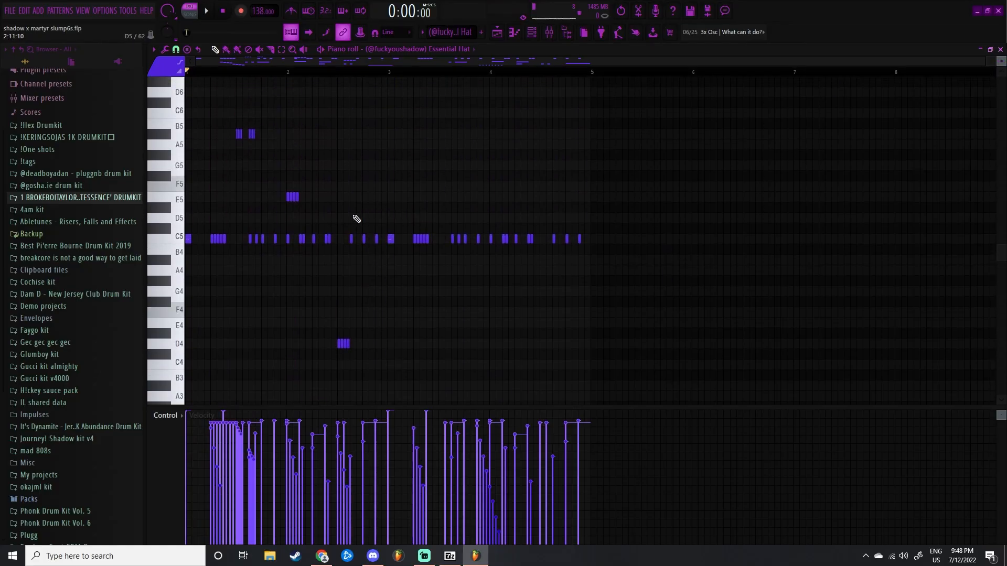
# Delete the Essential Hat notes above and below the C5 row, leaving only the C5 hats.
pyautogui.moveTo(354, 216); pyautogui.dragTo(216, 122)
pyautogui.press('Delete')
pyautogui.scroll(-5, 353, 203)
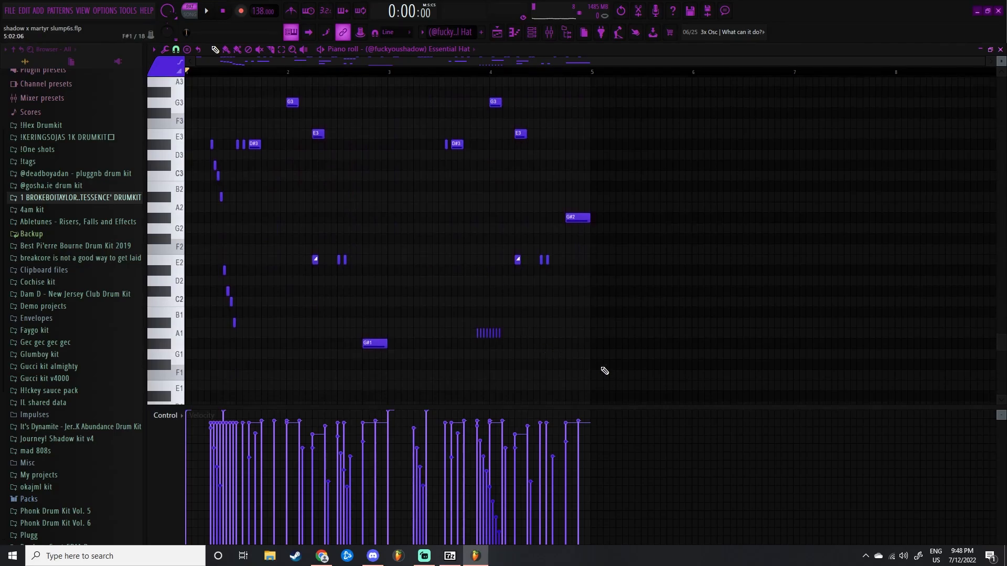
pyautogui.hotkey('ctrl', 'a')
pyautogui.scroll(5, 153, 211)
pyautogui.press('Delete')
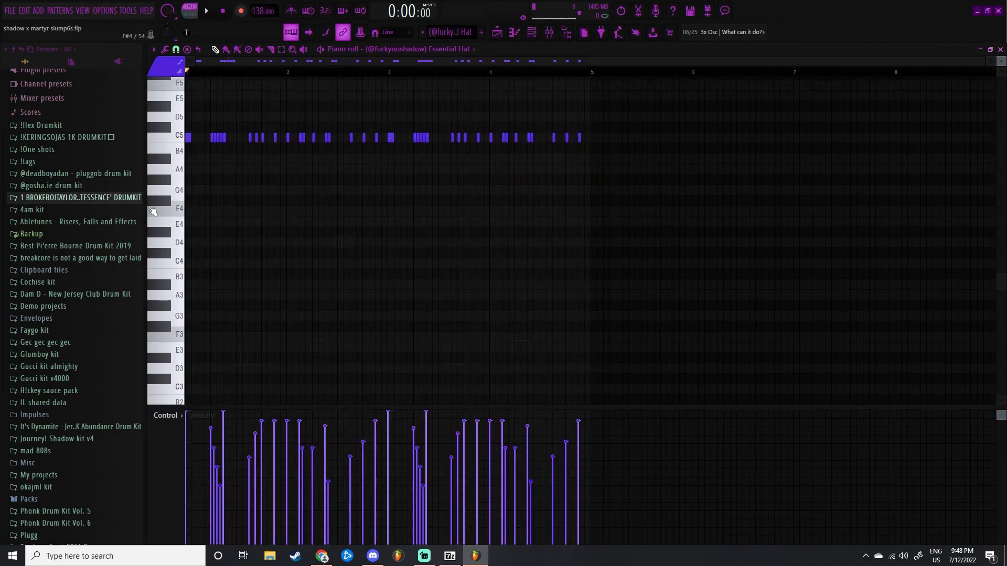
# Play and stop the Essential Hat pattern with only the C5 row left.
pyautogui.scroll(6, 292, 259)
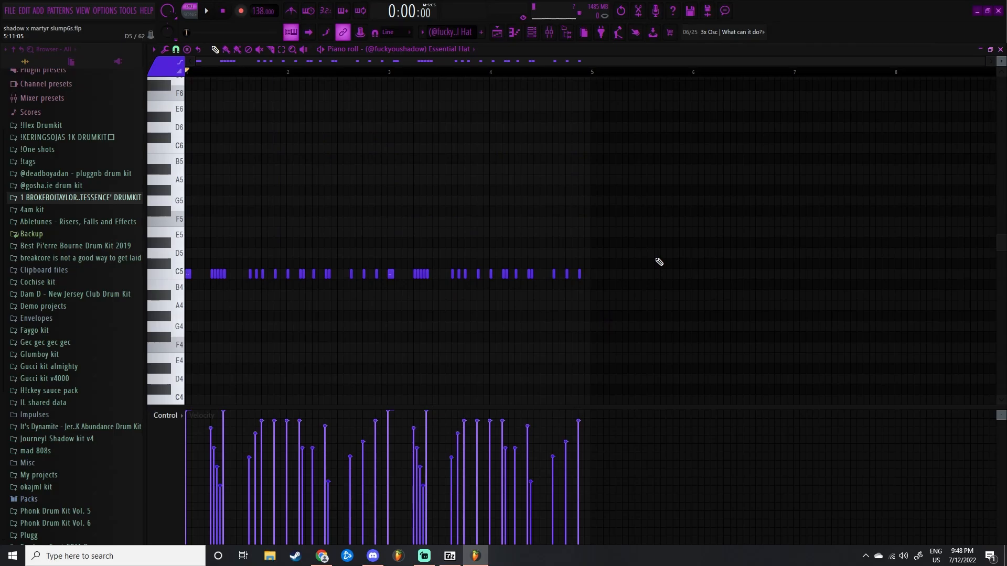
pyautogui.press('space')
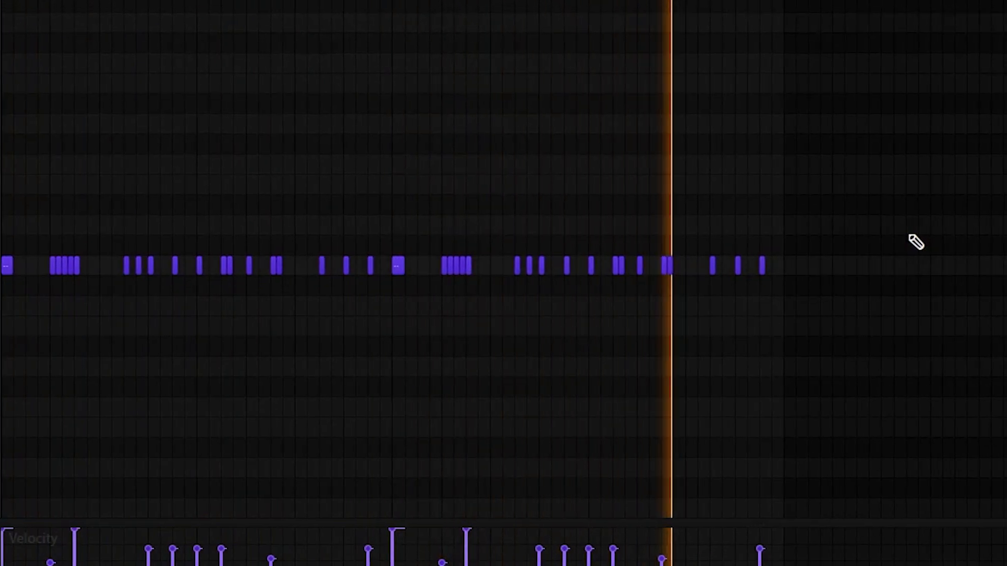
pyautogui.press('space')
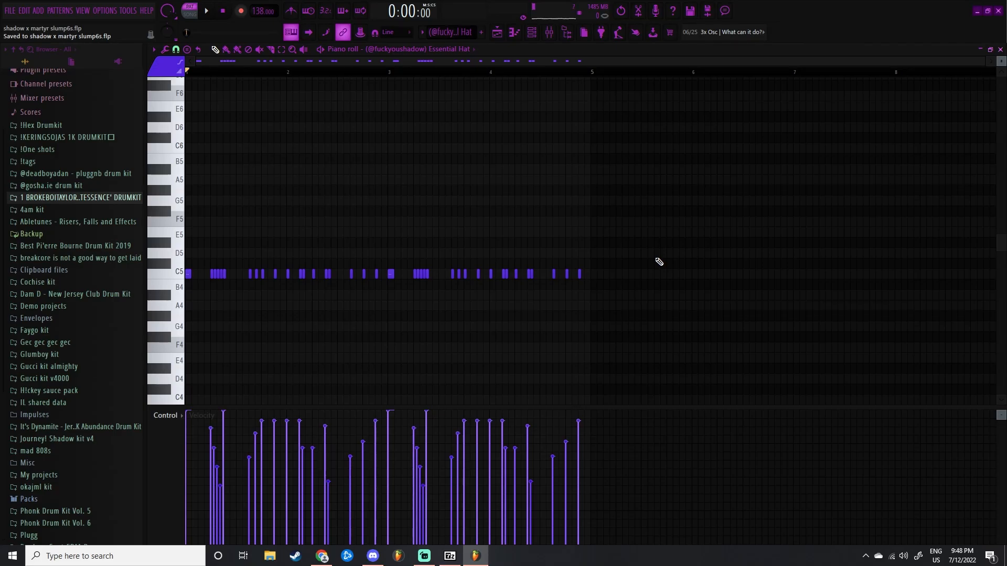
# Undo the deletion of the Essential Hat notes outside the C5 row and look over the restored notes.
pyautogui.hotkey('ctrl', 'z')
pyautogui.scroll(-10, 472, 205)
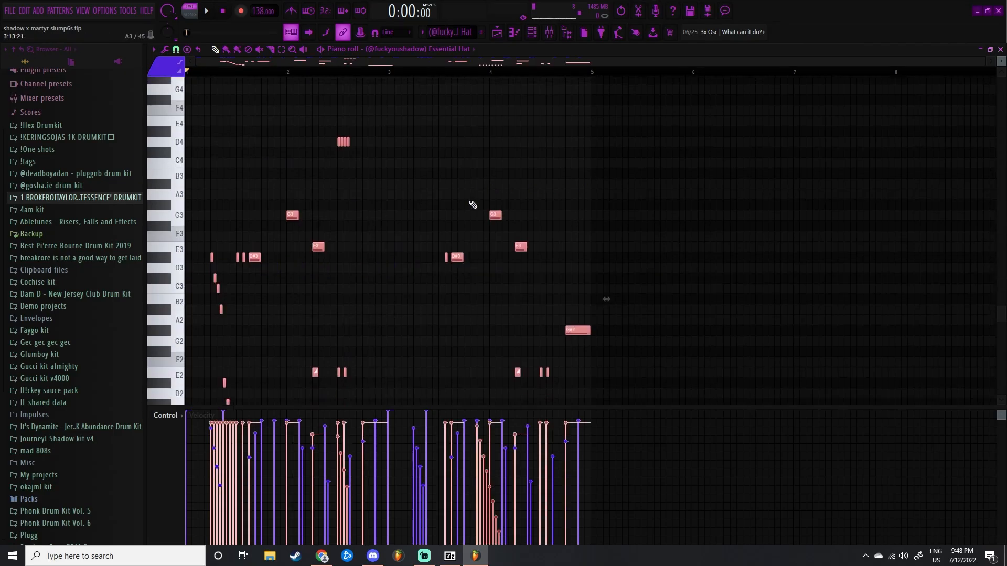
pyautogui.scroll(5, 442, 212)
pyautogui.hotkey('ctrl', 'z')
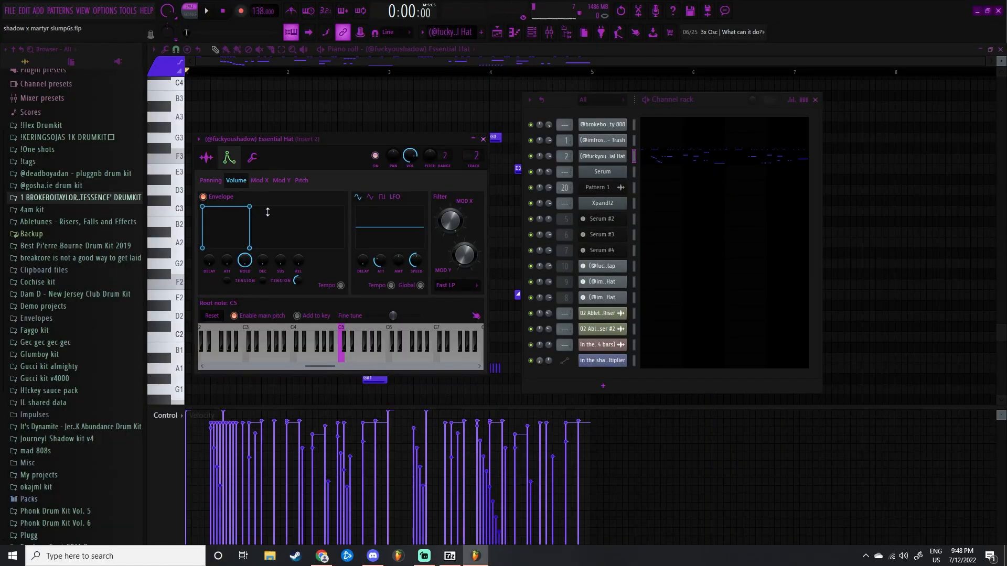
# Close the Essential Hat channel settings and highlight the descending hat roll in bar 1.
pyautogui.moveTo(308, 139); pyautogui.dragTo(314, 392)
pyautogui.click(453, 141)
pyautogui.scroll(5, 227, 260)
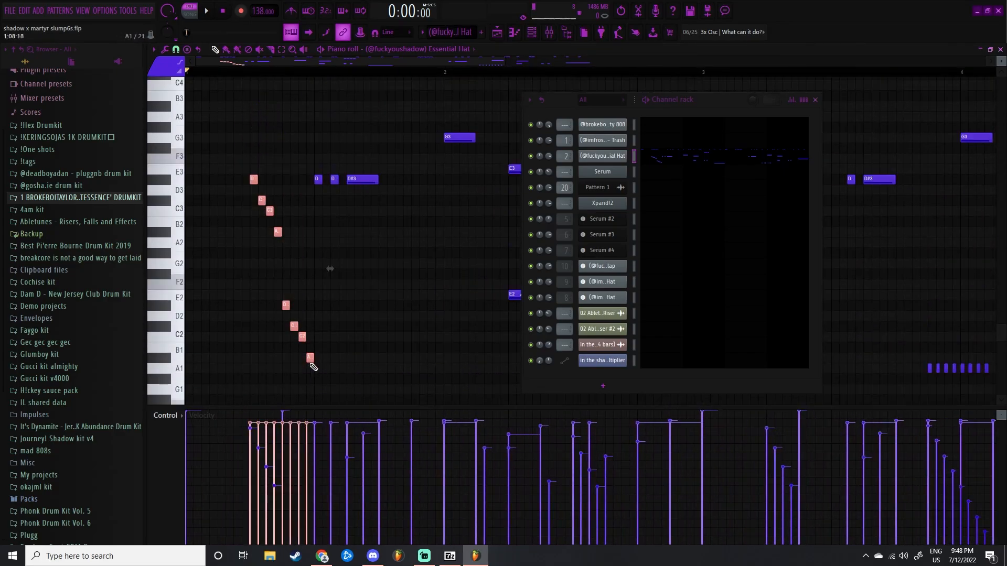
pyautogui.moveTo(234, 141); pyautogui.dragTo(312, 377)
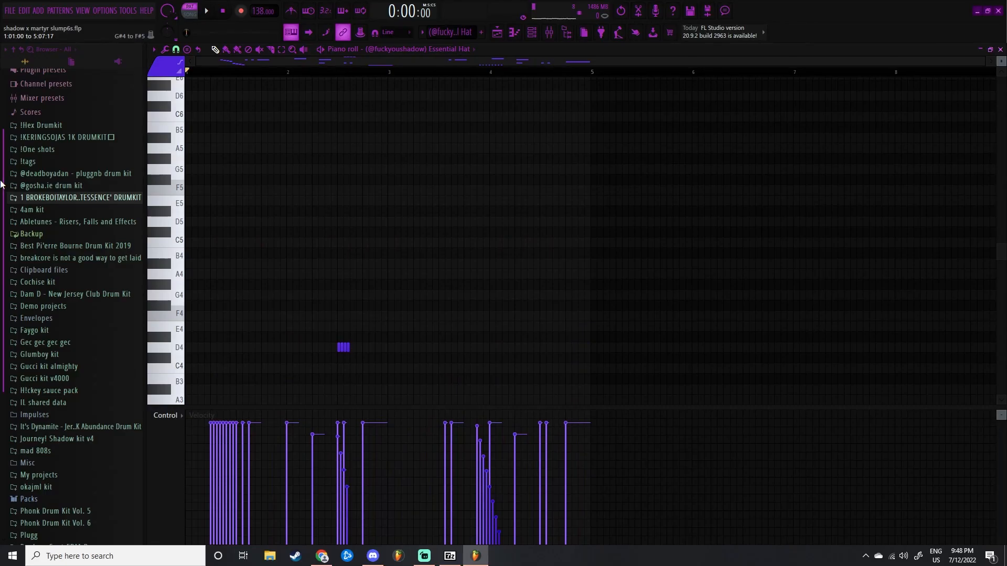
# Highlight the first four roll notes from D#3 to A#2, then the whole roll down to A#1 plus the following D#3.
pyautogui.scroll(4, 533, 176)
pyautogui.scroll(5, 655, 219)
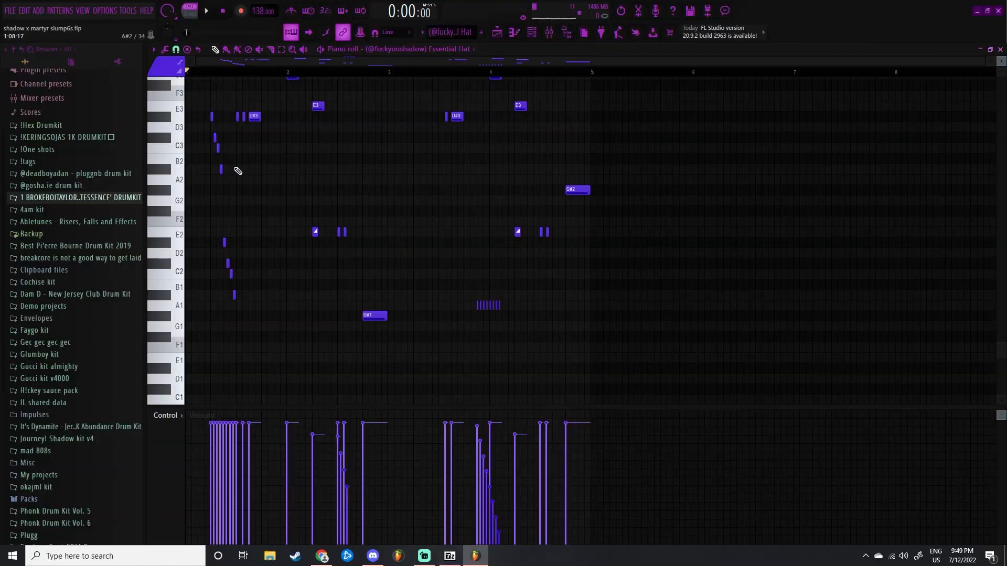
pyautogui.scroll(5, 231, 167)
pyautogui.scroll(-4, 234, 132)
pyautogui.scroll(2, 221, 112)
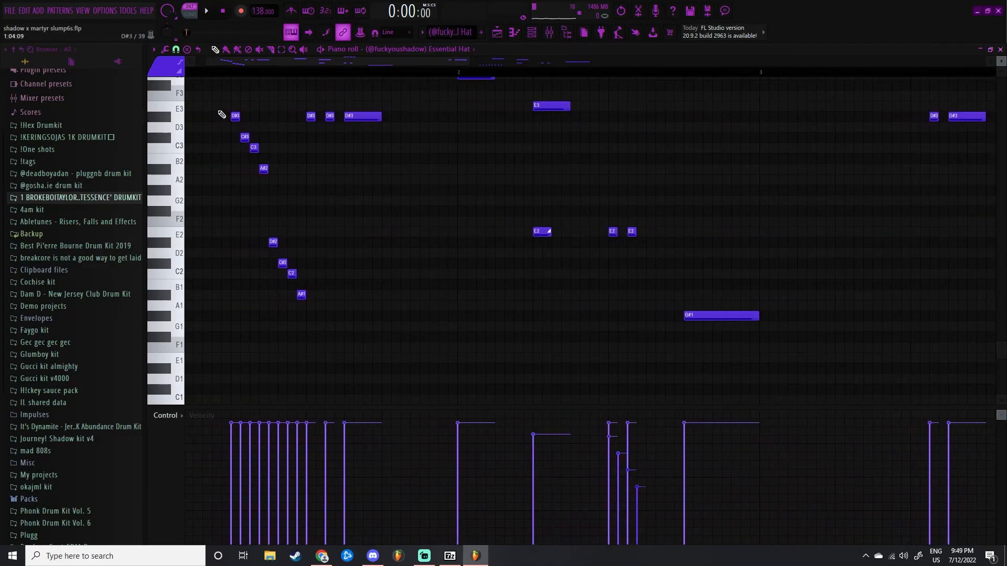
pyautogui.moveTo(218, 102); pyautogui.dragTo(269, 186)
pyautogui.scroll(2, 214, 180)
pyautogui.scroll(1, 243, 106)
pyautogui.moveTo(243, 106); pyautogui.dragTo(399, 353)
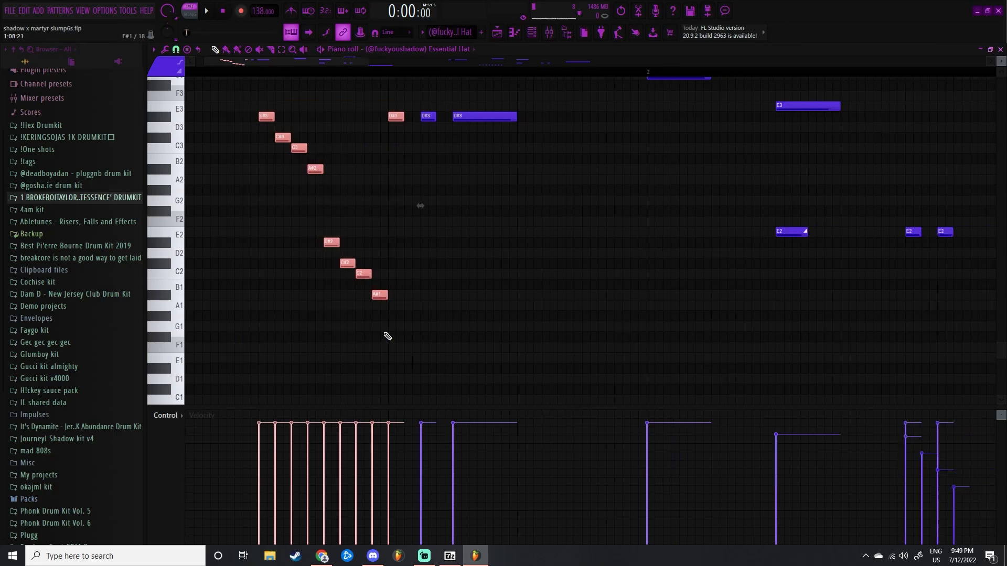
# Point out the D#3 hats that follow the descending roll in bar 1, leaving them deselected.
pyautogui.scroll(-3, 386, 337)
pyautogui.moveTo(273, 220); pyautogui.dragTo(344, 274)
pyautogui.click(323, 217)
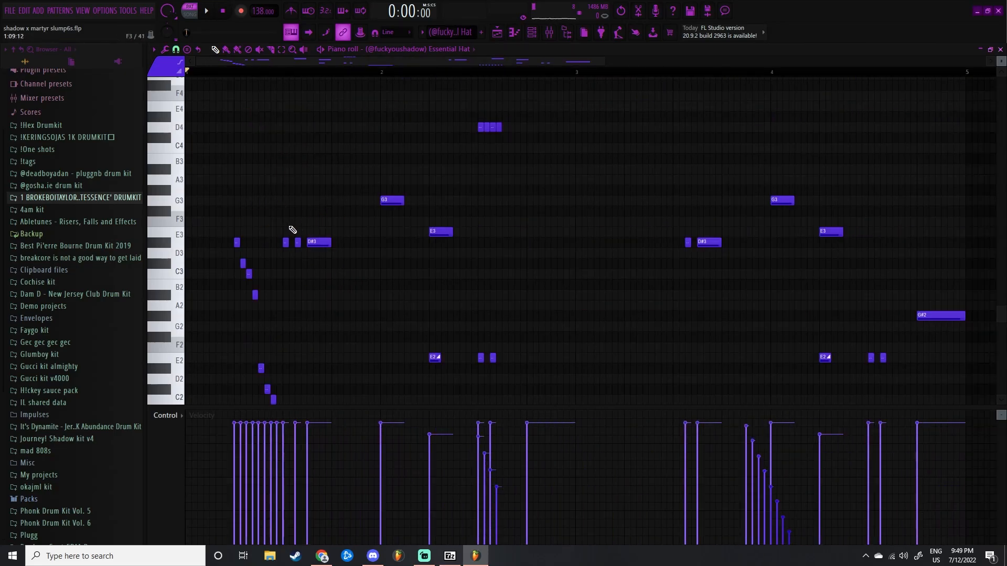
pyautogui.moveTo(276, 227)
pyautogui.mouseDown()
pyautogui.moveTo(344, 262)
pyautogui.moveTo(262, 216)
pyautogui.moveTo(266, 228)
pyautogui.mouseUp()
pyautogui.click(305, 216)
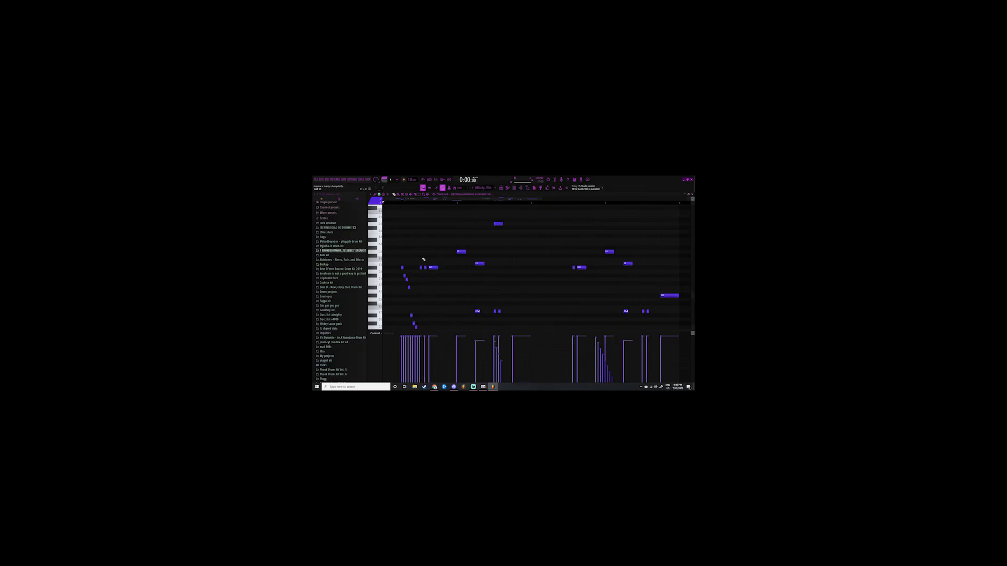
# Highlight the G3 and E3 hats in bar 2, and the E3 hat together with the E2 slide note.
pyautogui.scroll(3, 462, 272)
pyautogui.moveTo(422, 236); pyautogui.dragTo(442, 266)
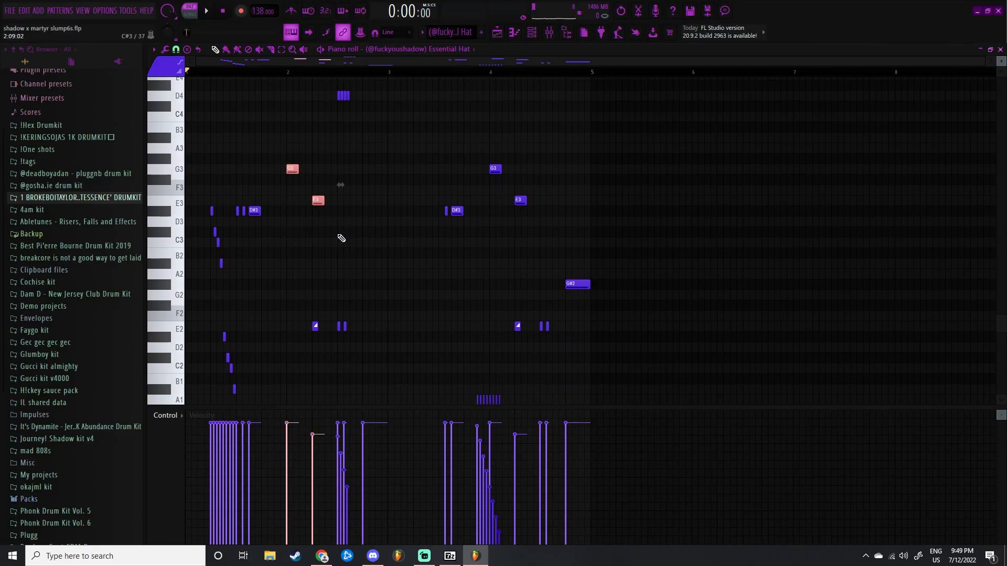
pyautogui.rightClick(308, 250)
pyautogui.scroll(1, 308, 250)
pyautogui.moveTo(350, 176); pyautogui.dragTo(381, 383)
pyautogui.rightClick(344, 248)
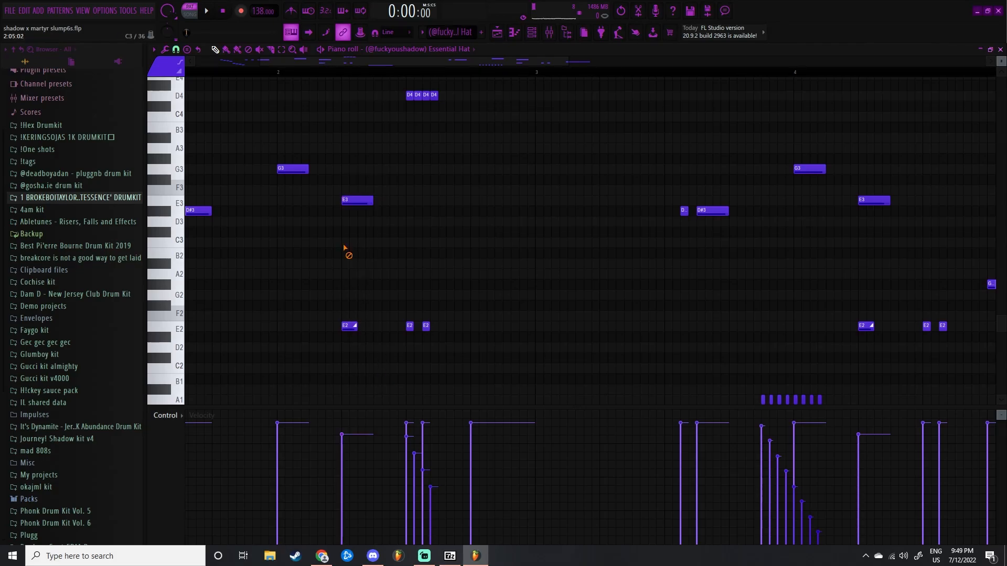
pyautogui.moveTo(350, 187); pyautogui.dragTo(357, 366)
pyautogui.scroll(-4, 461, 270)
pyautogui.scroll(3, 424, 191)
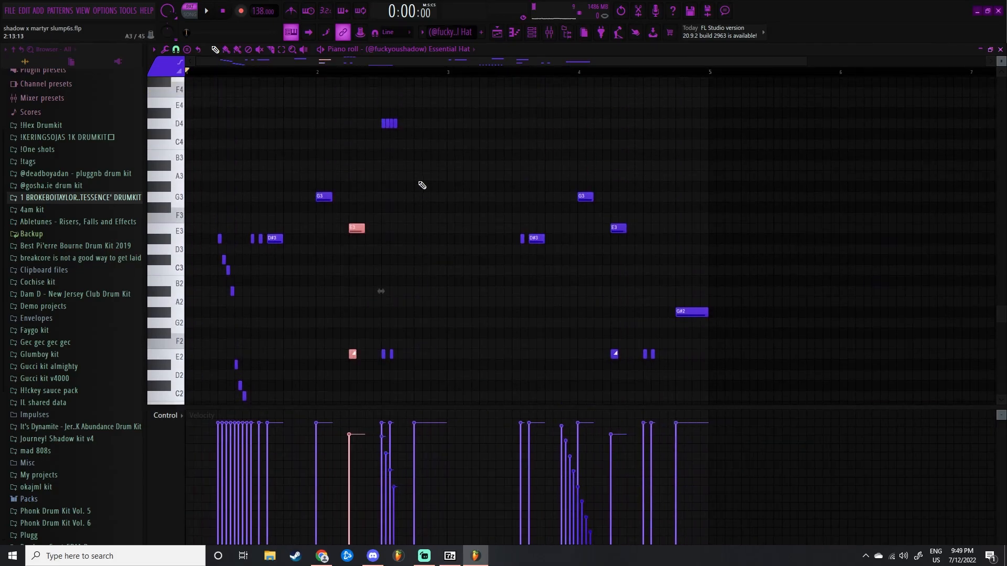
# Highlight the D4 hat roll in bar 2 and the A1 hat roll around the start of bar 4.
pyautogui.rightClick(421, 184)
pyautogui.moveTo(444, 162); pyautogui.dragTo(327, 102)
pyautogui.moveTo(444, 142); pyautogui.dragTo(366, 91)
pyautogui.scroll(-2, 420, 180)
pyautogui.scroll(-1, 419, 180)
pyautogui.scroll(3, 512, 358)
pyautogui.moveTo(524, 365); pyautogui.dragTo(371, 329)
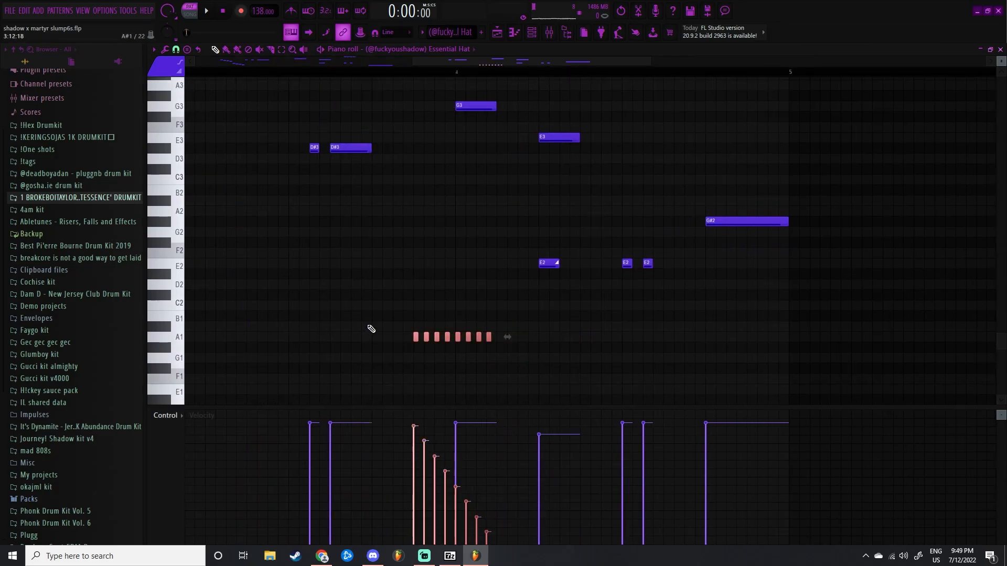
# Play the pitched Essential Hat notes outside the C5 row and look over them from D4 down to G#1.
pyautogui.scroll(1, 427, 218)
pyautogui.press('space')
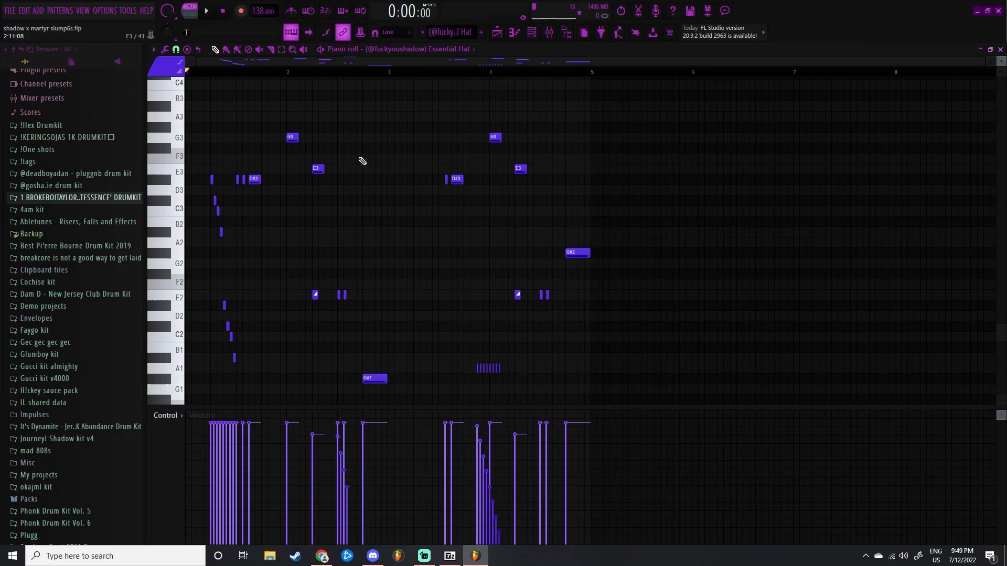
pyautogui.scroll(4, 370, 221)
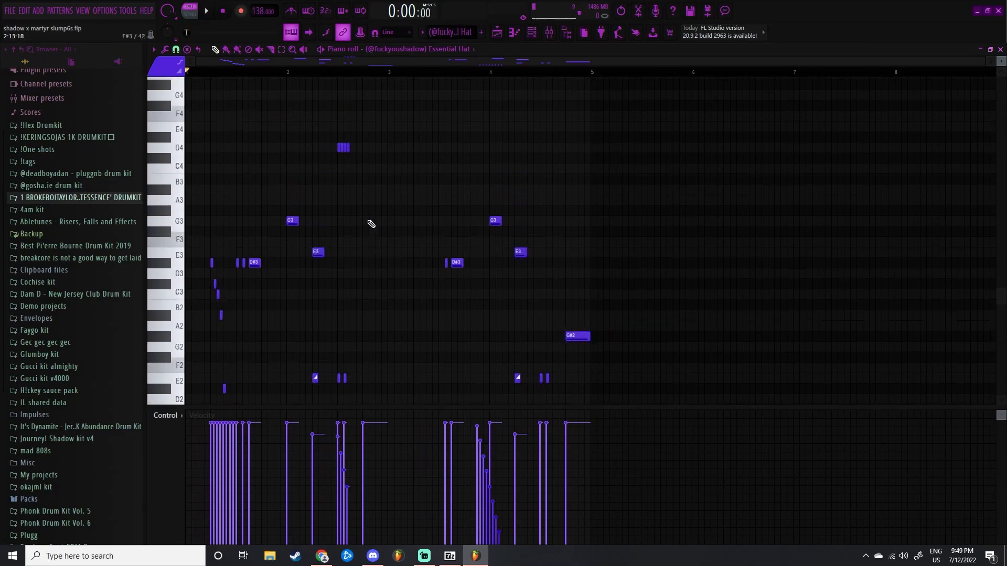
pyautogui.scroll(-3, 362, 224)
pyautogui.scroll(1, 352, 217)
pyautogui.scroll(-1, 354, 220)
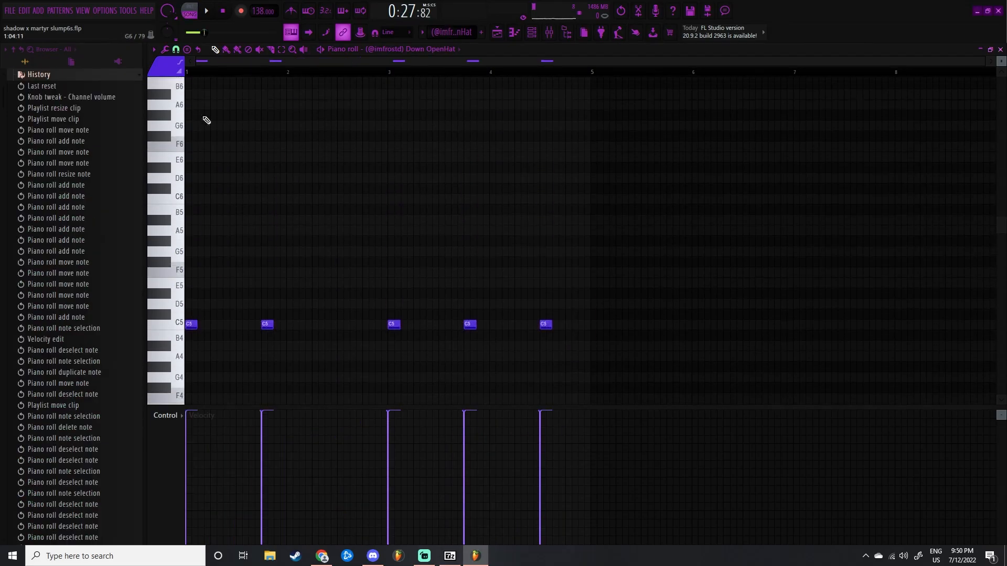
# Show the C5 notes of the Down OpenHat in the piano roll, then play and stop the pattern.
pyautogui.scroll(-3, 611, 265)
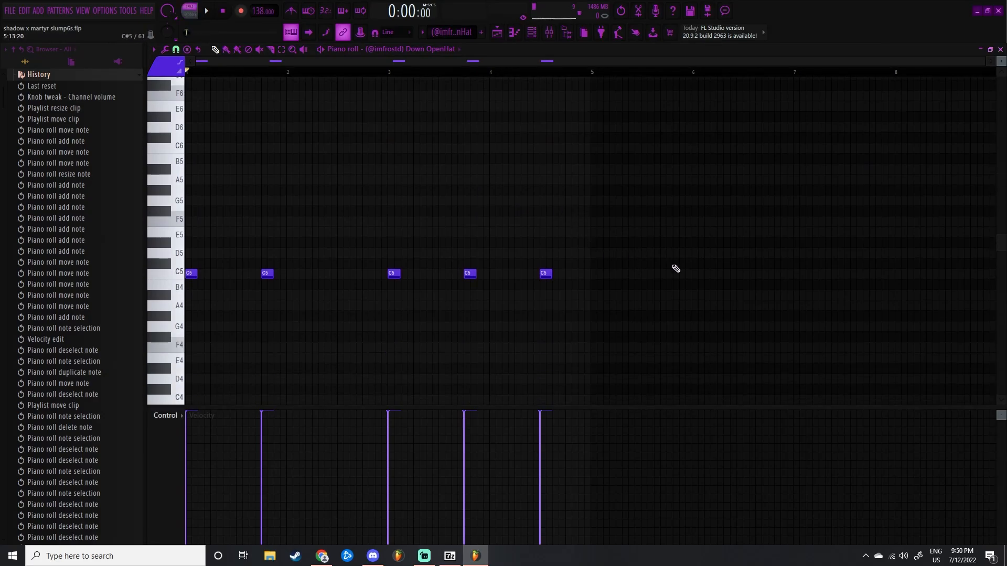
pyautogui.press('space')
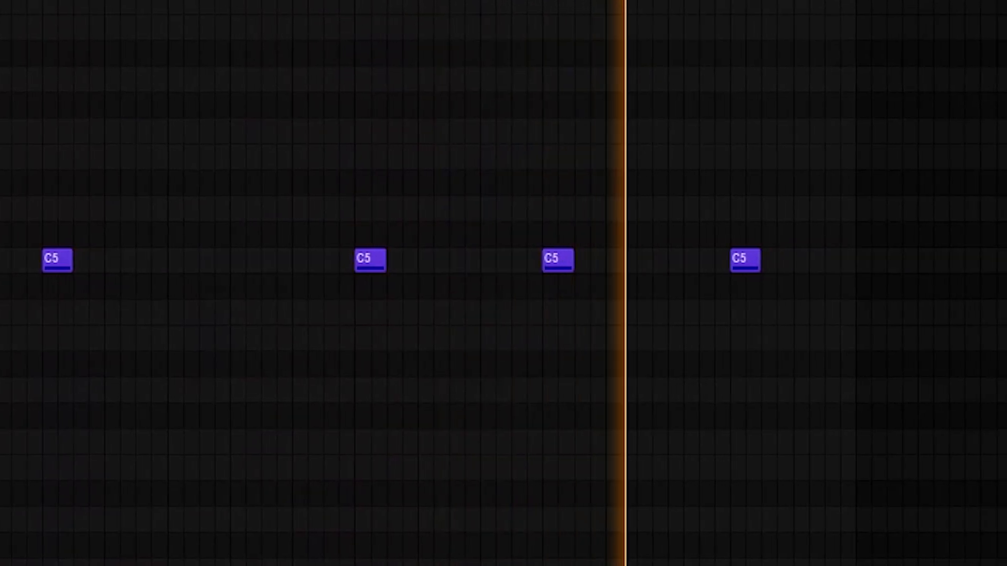
pyautogui.press('space')
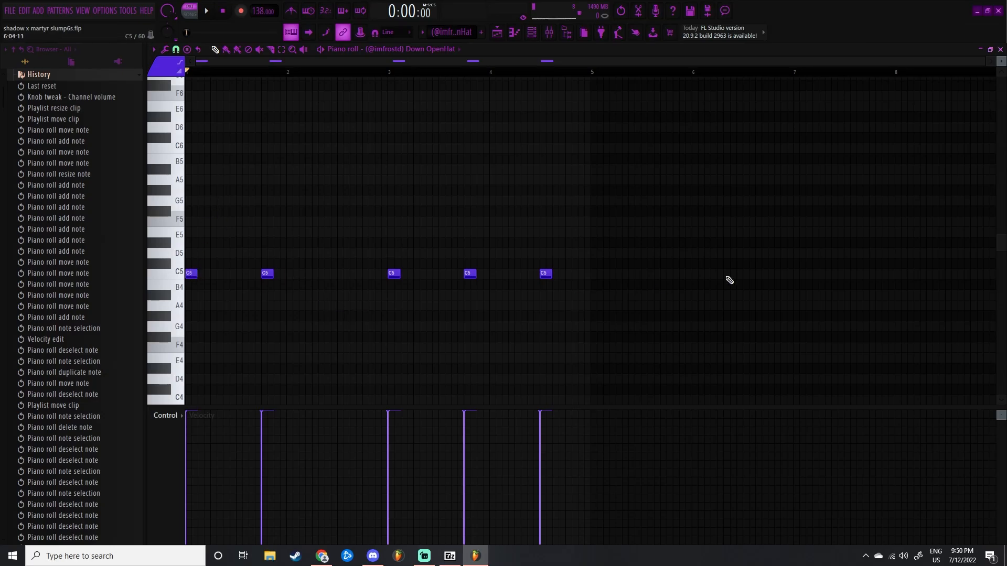
# Show the Izaya OpenHat notes in the piano roll, then play and stop the pattern.
pyautogui.hotkey('ctrl', 'a')
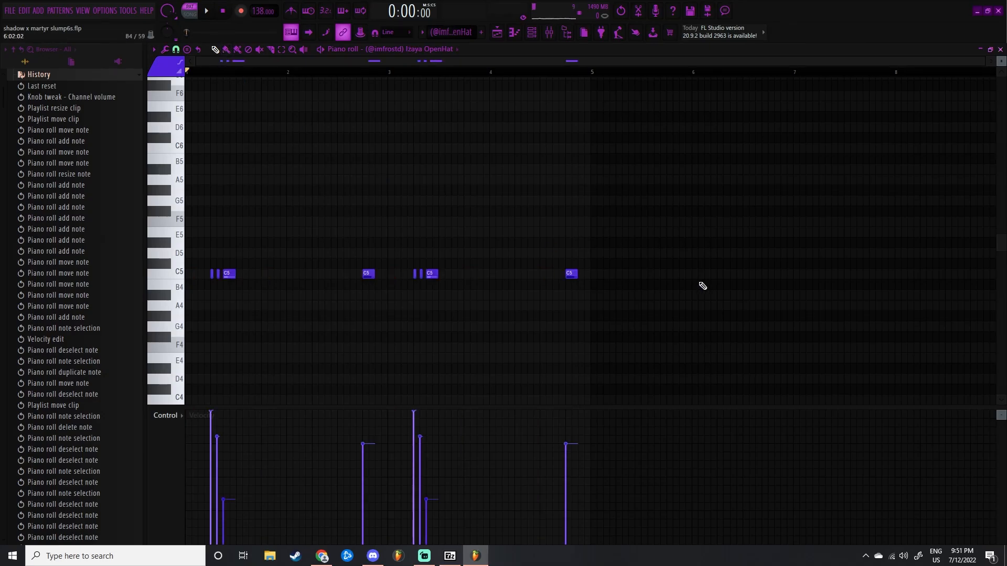
pyautogui.press('space')
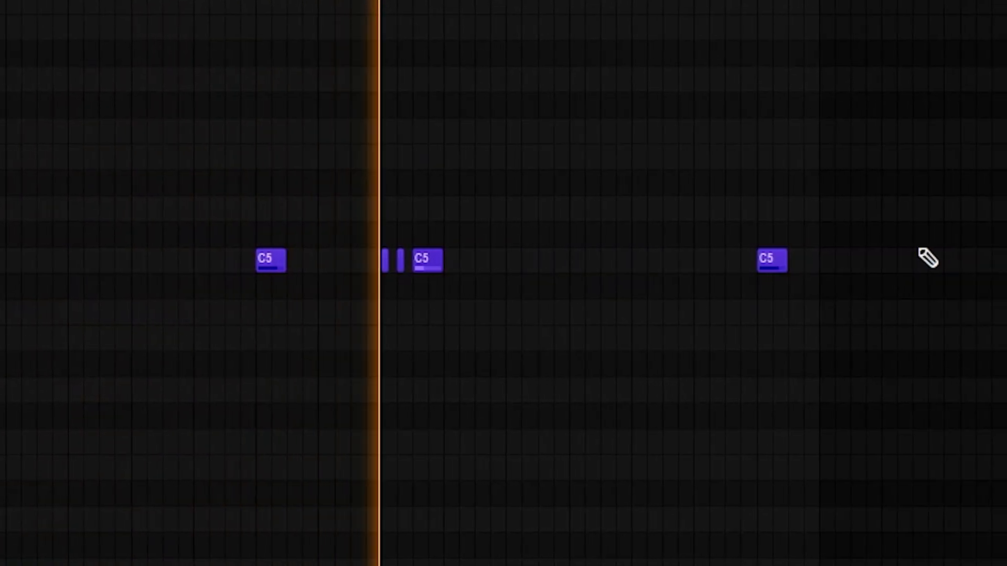
pyautogui.press('space')
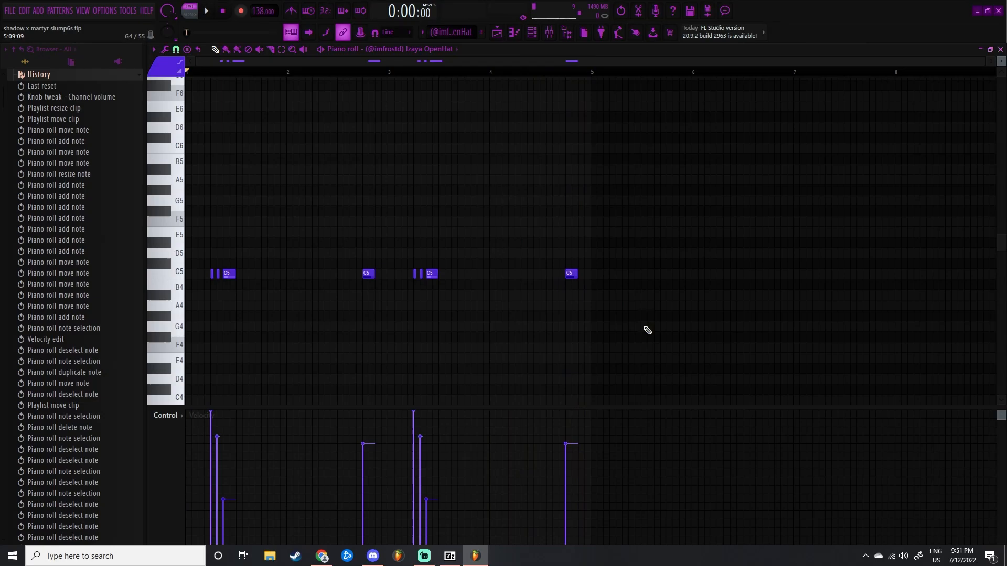
# Highlight all the Izaya OpenHat notes twice and clear the selection each time.
pyautogui.moveTo(632, 331); pyautogui.dragTo(185, 165)
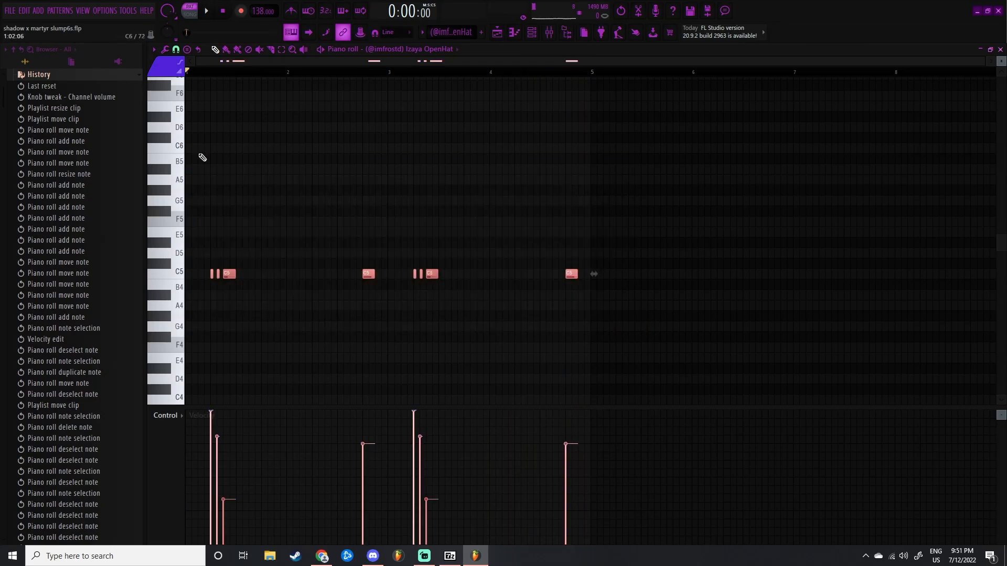
pyautogui.keyDown('ctrl'); pyautogui.click(205, 158); pyautogui.keyUp('ctrl')
pyautogui.moveTo(660, 334); pyautogui.dragTo(187, 192)
pyautogui.keyDown('ctrl'); pyautogui.click(305, 187); pyautogui.keyUp('ctrl')
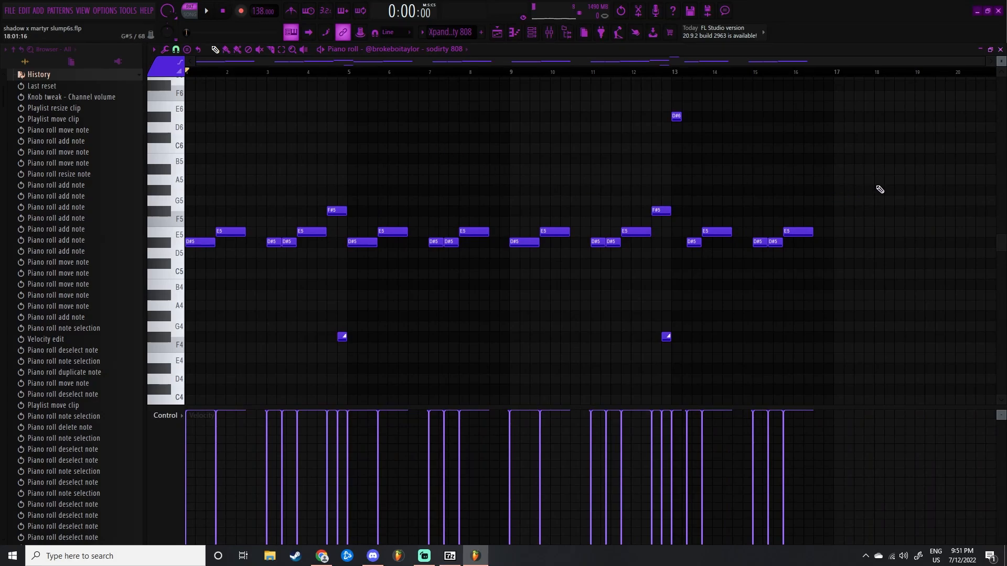
# Play the sodirty 808 pattern through to its end and stop it.
pyautogui.press('space')
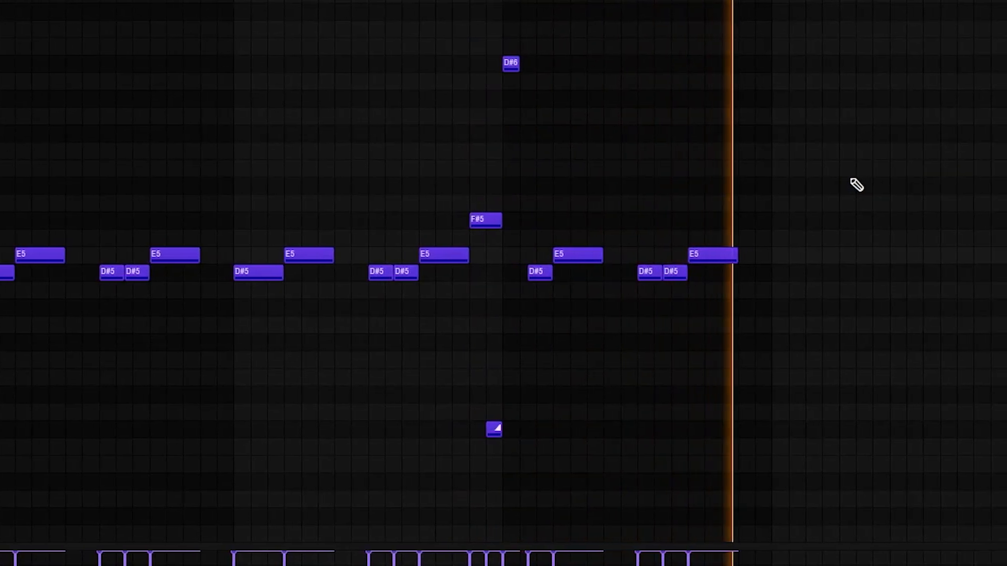
pyautogui.press('space')
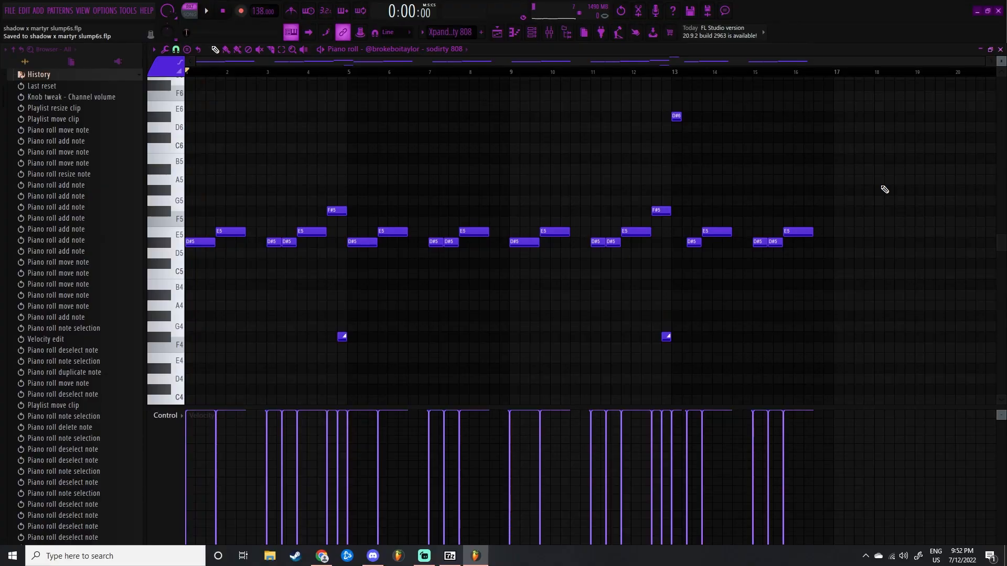
# Collapse the History folder in the browser and save the project.
pyautogui.click(37, 75)
pyautogui.hotkey('ctrl', 's')
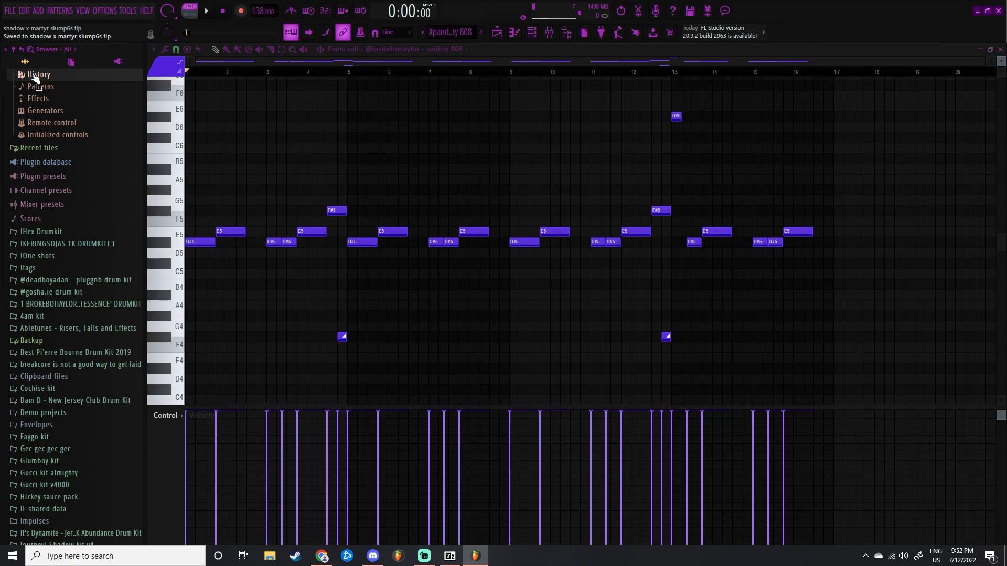
# Highlight the whole sodirty 808 pattern, clear the selection and look closer at its first bars.
pyautogui.moveTo(862, 373); pyautogui.dragTo(197, 90)
pyautogui.scroll(2, 253, 163)
pyautogui.keyDown('ctrl'); pyautogui.click(251, 181); pyautogui.keyUp('ctrl')
pyautogui.scroll(-3, 218, 308)
pyautogui.scroll(4, 187, 281)
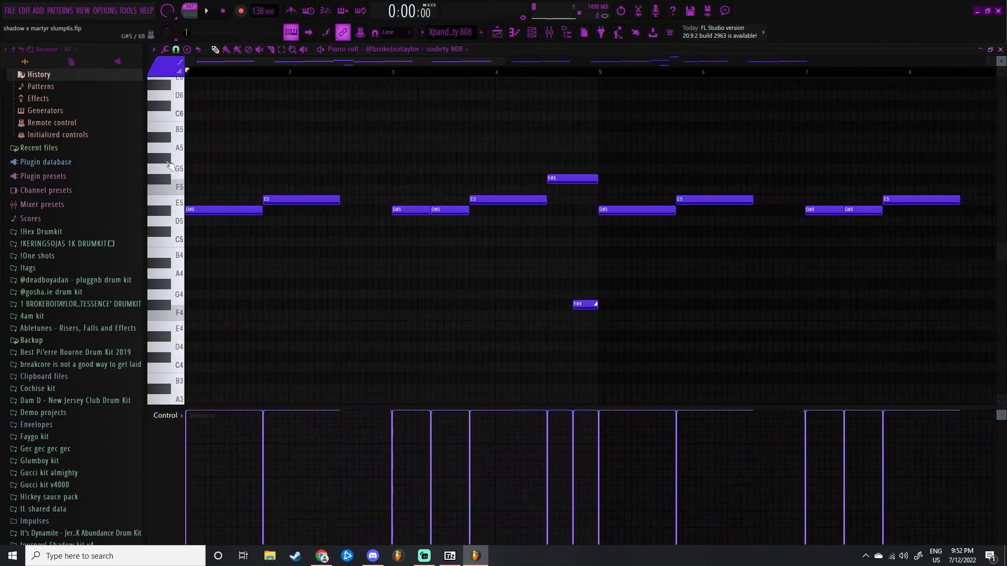
# Point out the opening D#5 and E5 notes, the D#5 note at bar 3, and the F#4 slide note before bar 5.
pyautogui.click(210, 211)
pyautogui.click(300, 200)
pyautogui.scroll(-3, 316, 211)
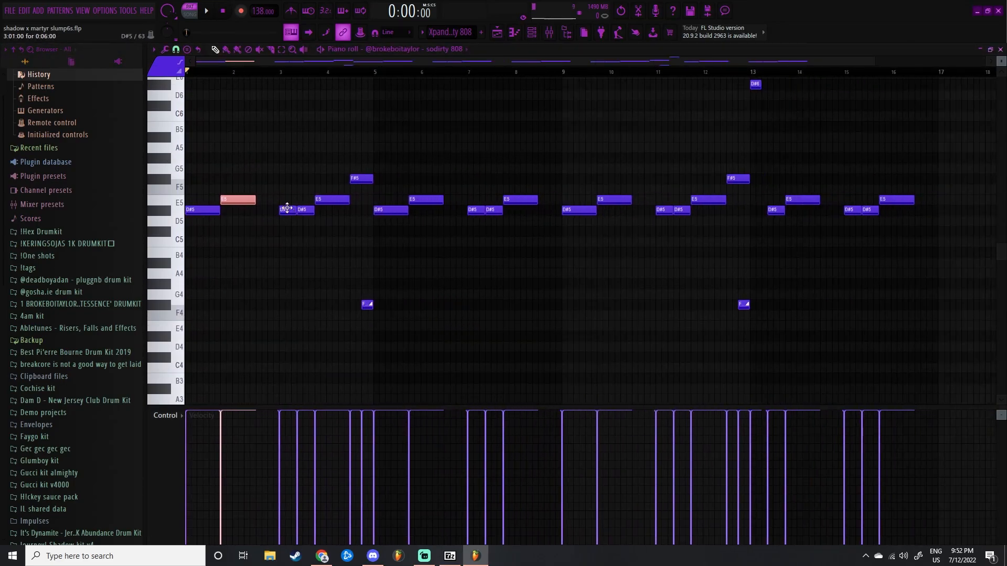
pyautogui.moveTo(281, 197); pyautogui.dragTo(295, 227)
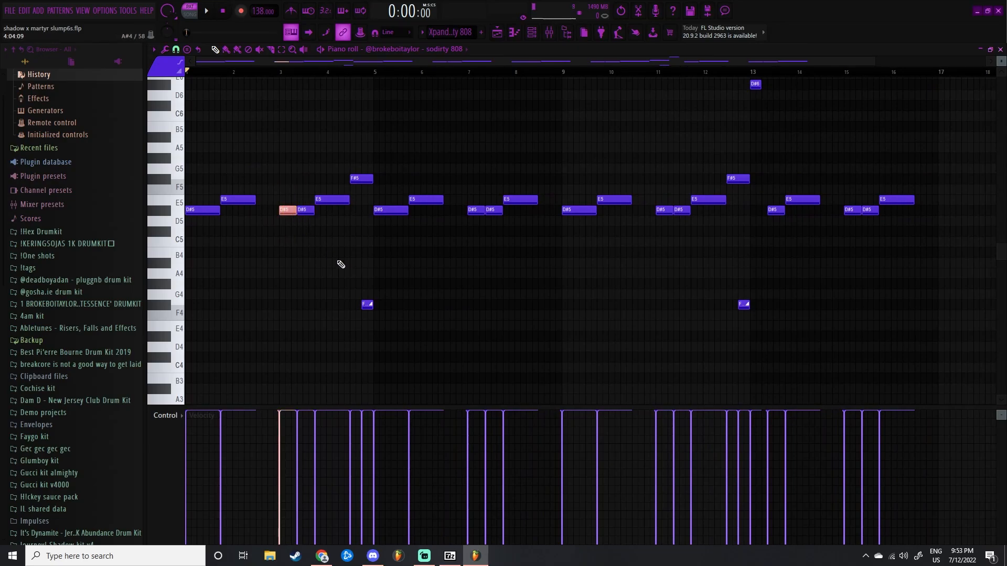
pyautogui.click(341, 265)
pyautogui.moveTo(409, 333); pyautogui.dragTo(330, 281)
pyautogui.scroll(-1, 367, 270)
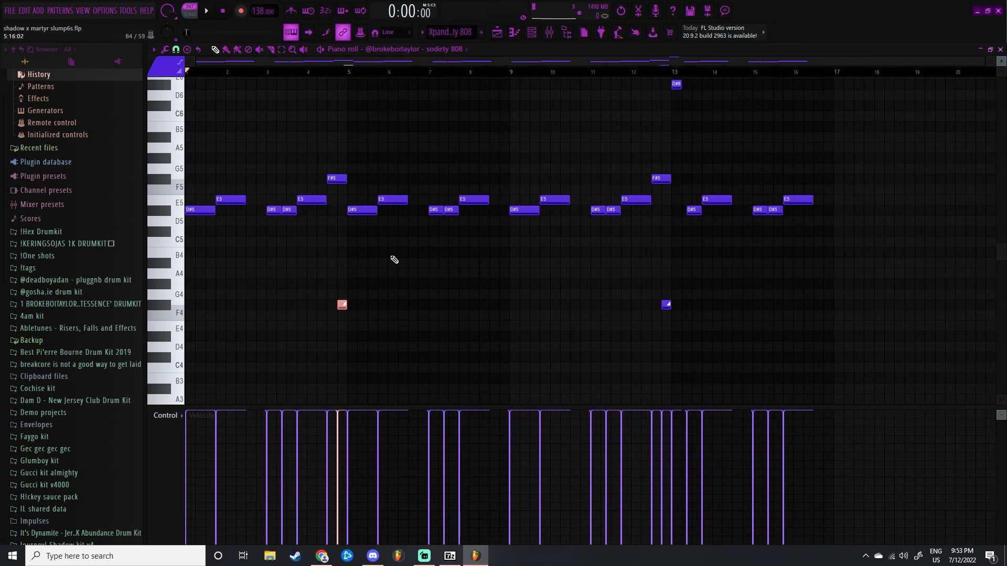
# Move the playback position to bar 13 to examine the 808's high D#6 note there.
pyautogui.click(673, 72)
pyautogui.scroll(3, 759, 130)
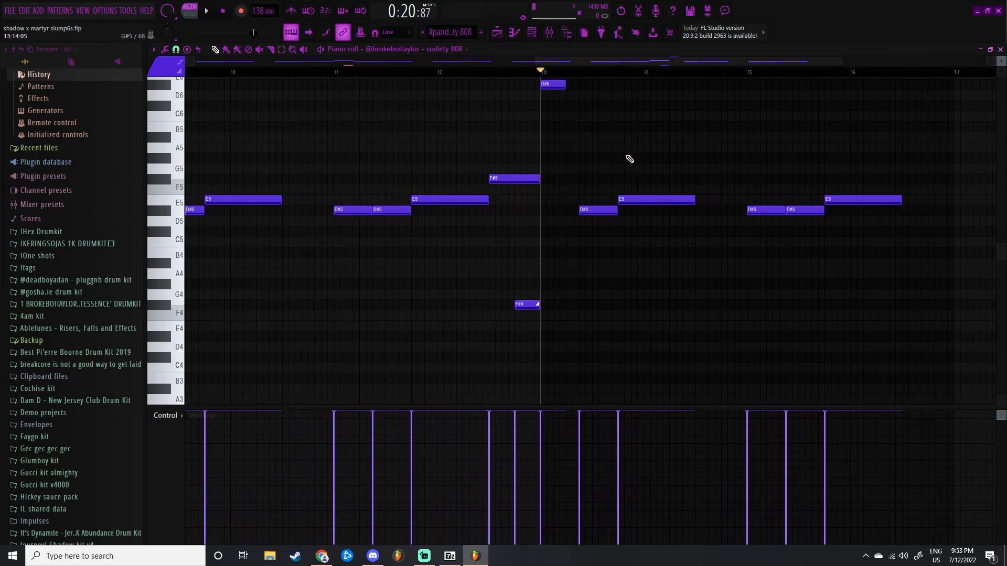
# Examine the D#6 note at bar 13 against the neighbouring D#5 and F#5 notes across the whole sodirty 808 pattern.
pyautogui.scroll(2, 632, 160)
pyautogui.moveTo(576, 247); pyautogui.dragTo(581, 330)
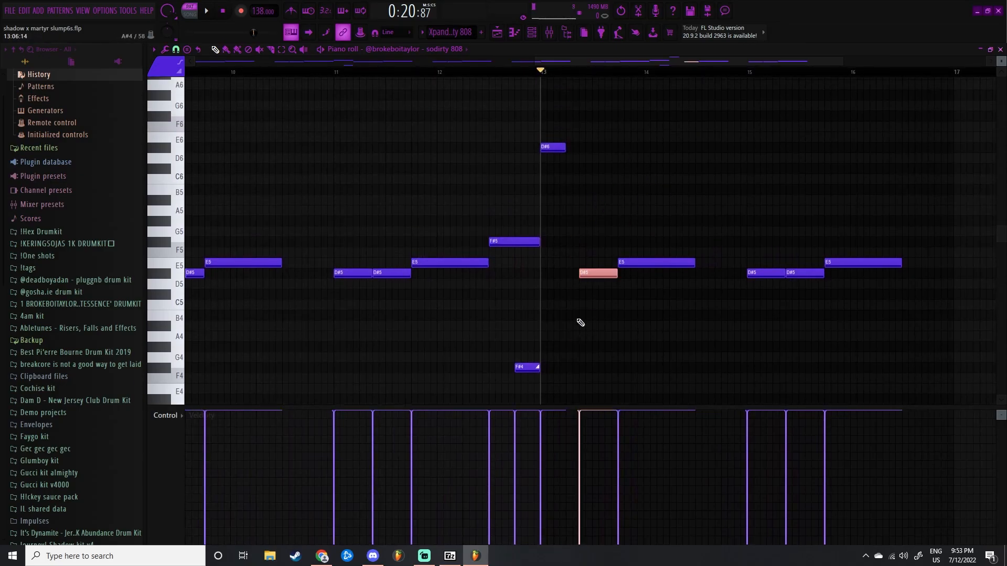
pyautogui.moveTo(585, 176); pyautogui.dragTo(537, 113)
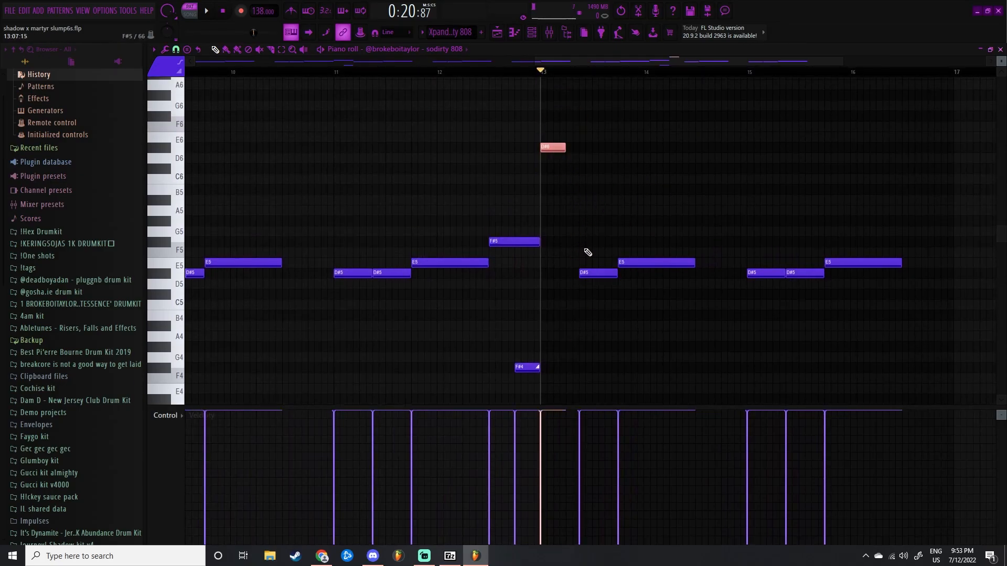
pyautogui.scroll(-3, 589, 236)
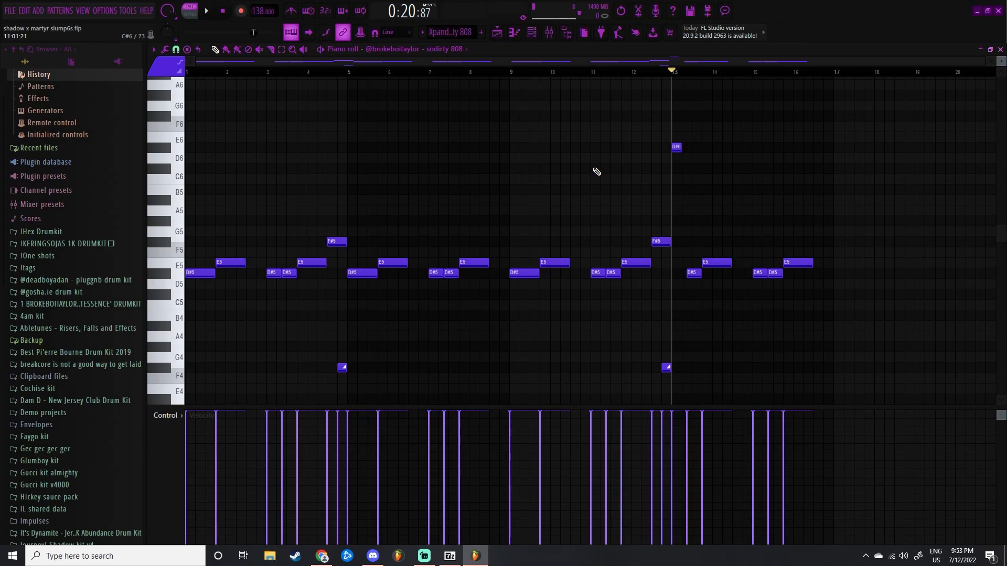
pyautogui.scroll(3, 728, 162)
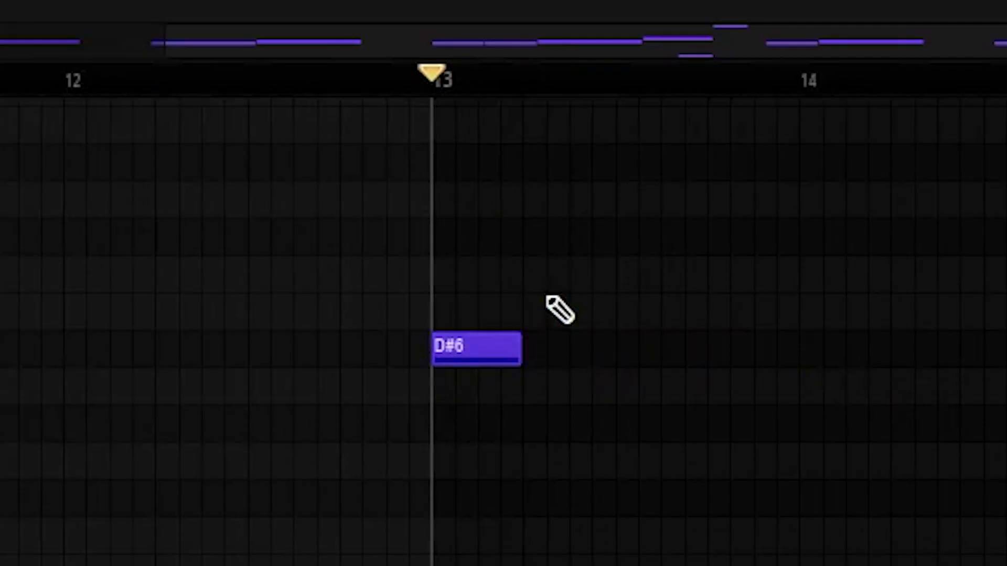
pyautogui.moveTo(564, 132); pyautogui.dragTo(664, 171)
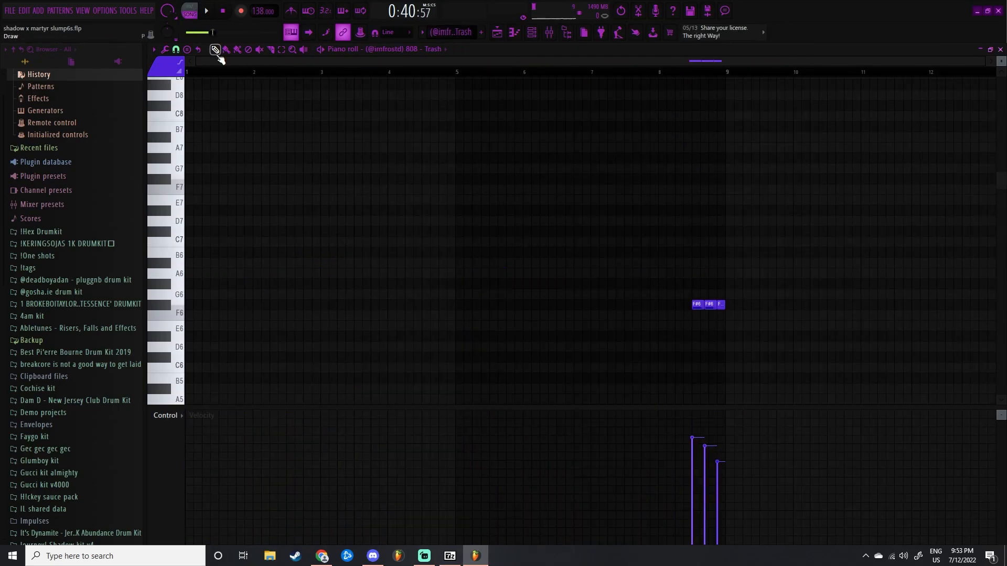
# Move the playback position just ahead of the three F#6 notes in the 808 Trash pattern and play them back.
pyautogui.press('space')
pyautogui.click(673, 73)
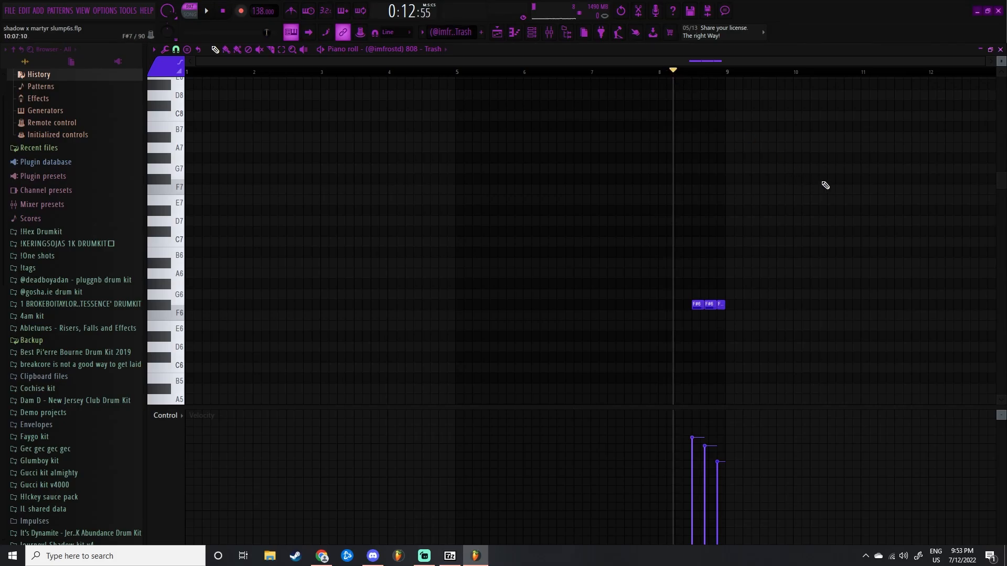
pyautogui.scroll(-3, 824, 215)
pyautogui.scroll(3, 822, 241)
pyautogui.press('space')
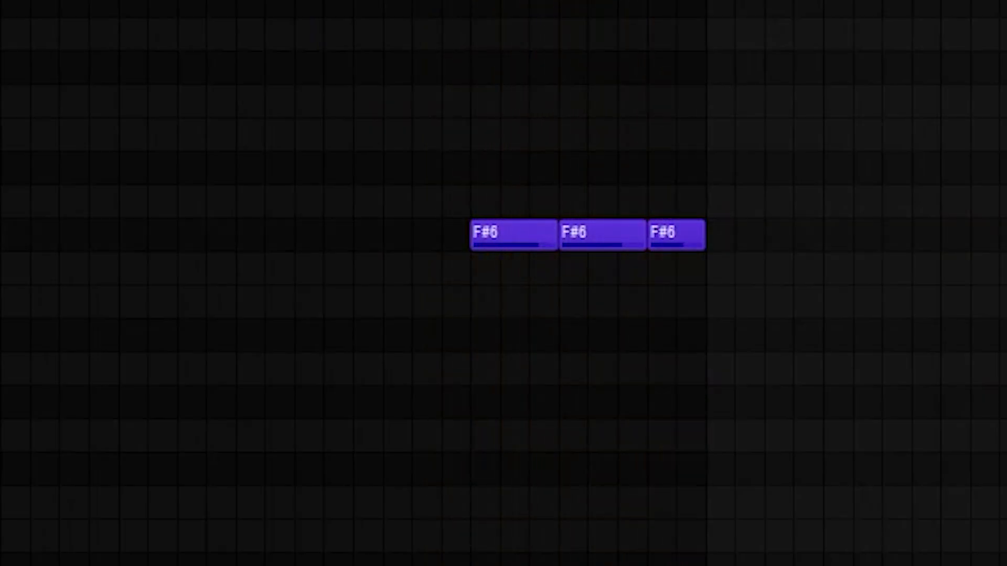
pyautogui.press('space')
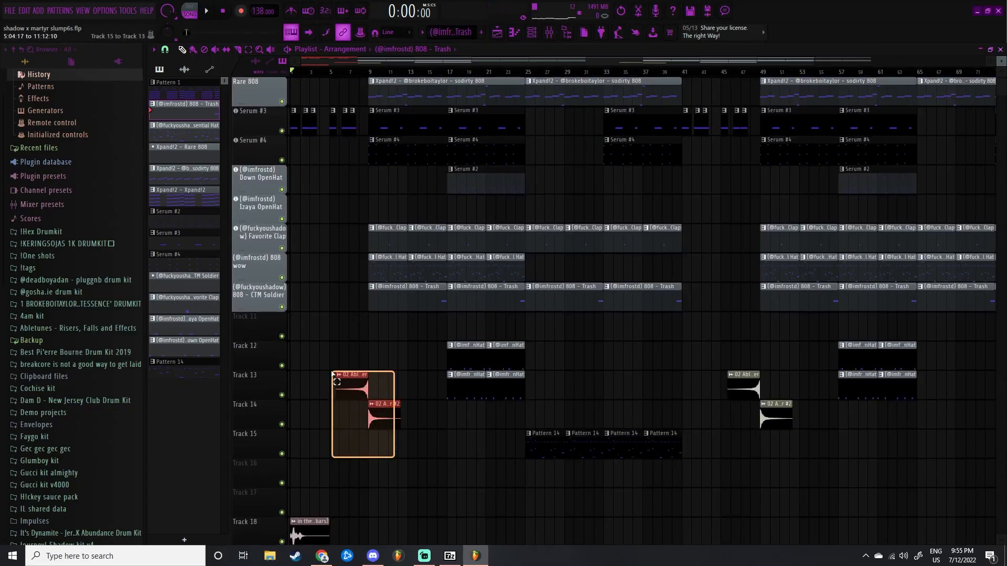
# Highlight the first pair of Abletunes riser clips on Tracks 13 and 14 around bar 9 of the playlist.
pyautogui.moveTo(331, 374); pyautogui.dragTo(332, 372)
pyautogui.scroll(5, 364, 385)
pyautogui.moveTo(321, 313); pyautogui.dragTo(407, 432)
pyautogui.keyDown('ctrl'); pyautogui.click(334, 368); pyautogui.keyUp('ctrl')
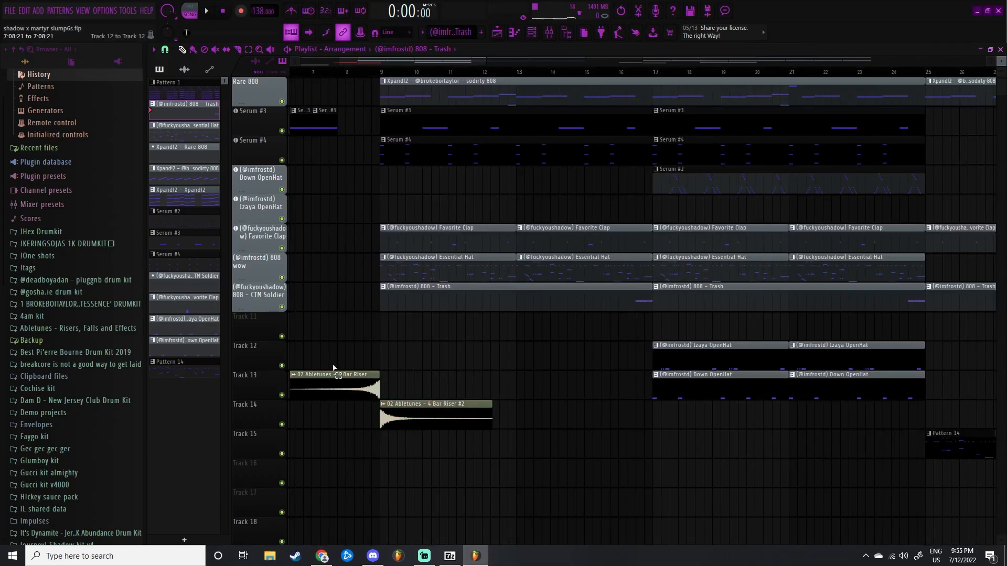
pyautogui.moveTo(333, 368); pyautogui.dragTo(361, 382)
pyautogui.scroll(-5, 340, 366)
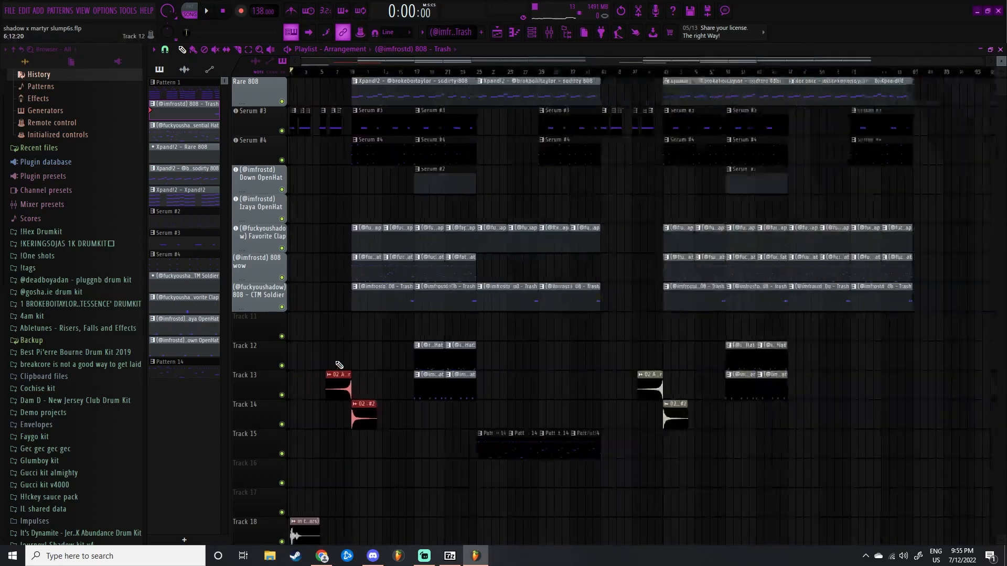
# Select the playlist's time range from bar 9 to bar 25 and look closer at that section.
pyautogui.scroll(2, 396, 368)
pyautogui.moveTo(466, 72); pyautogui.dragTo(349, 72)
pyautogui.scroll(3, 358, 108)
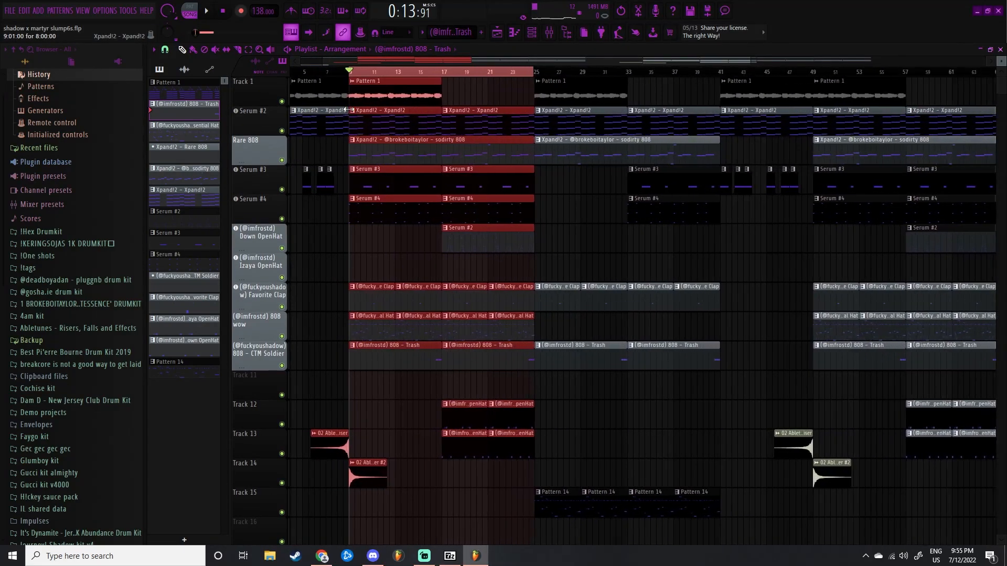
pyautogui.scroll(1, 371, 206)
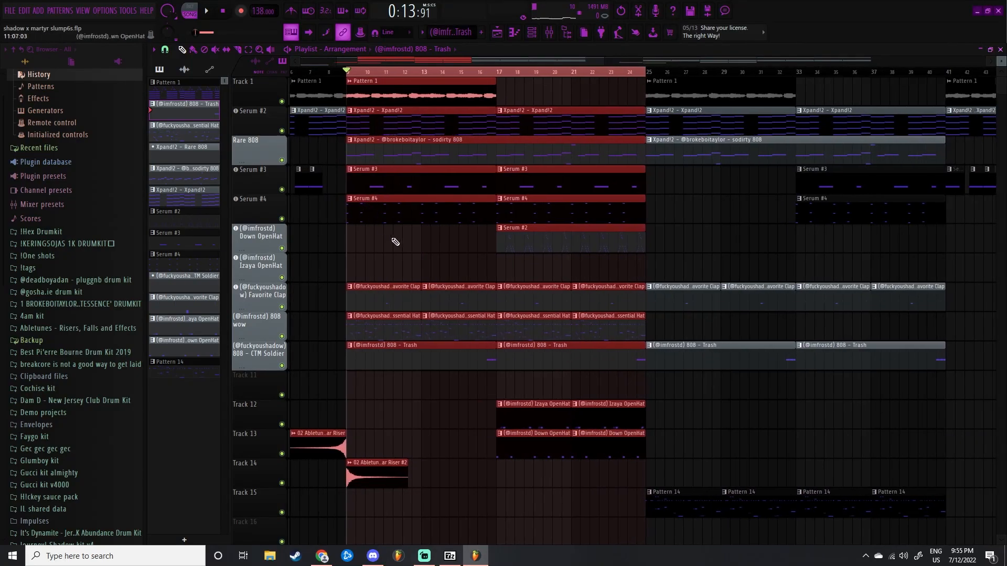
# Highlight the melody and sodirty 808 clips at bars 9 to 17, point out Pattern 1 above them, and clear the selection.
pyautogui.keyDown('ctrl'); pyautogui.click(404, 257); pyautogui.keyUp('ctrl')
pyautogui.moveTo(420, 269); pyautogui.dragTo(389, 94)
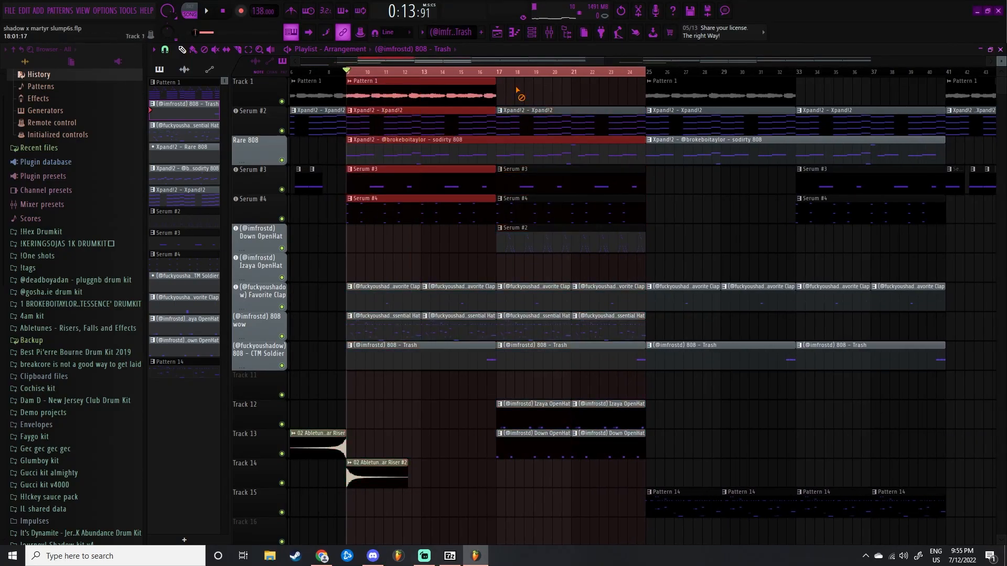
pyautogui.keyDown('ctrl'); pyautogui.click(517, 96); pyautogui.keyUp('ctrl')
pyautogui.keyDown('ctrl'); pyautogui.click(519, 96); pyautogui.keyUp('ctrl')
pyautogui.moveTo(516, 96); pyautogui.dragTo(394, 96)
pyautogui.keyDown('ctrl'); pyautogui.click(380, 248); pyautogui.keyUp('ctrl')
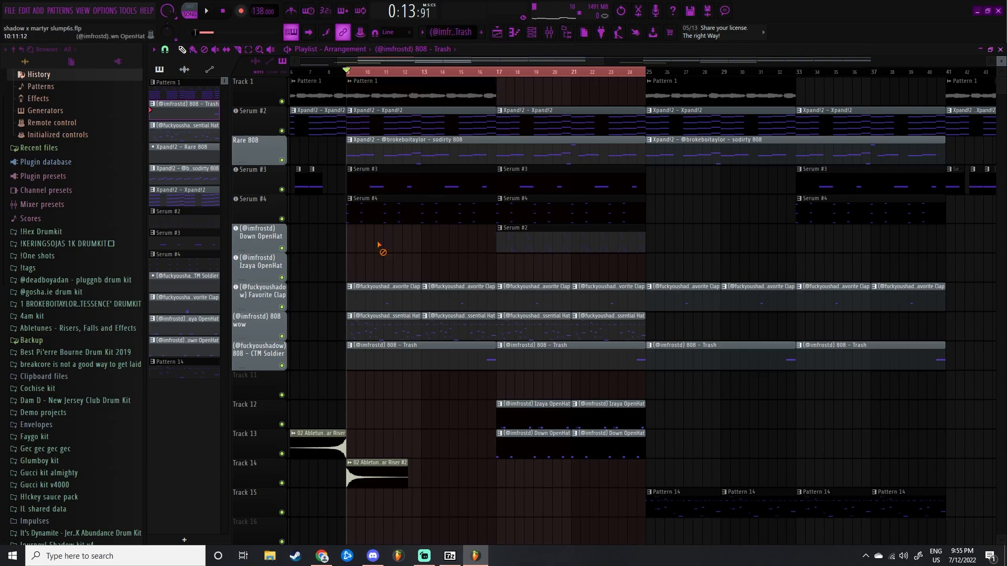
# Highlight the clap, hat and 808 Trash clips at bars 9 to 17 and move the playback position to bar 17.
pyautogui.moveTo(328, 254); pyautogui.dragTo(464, 398)
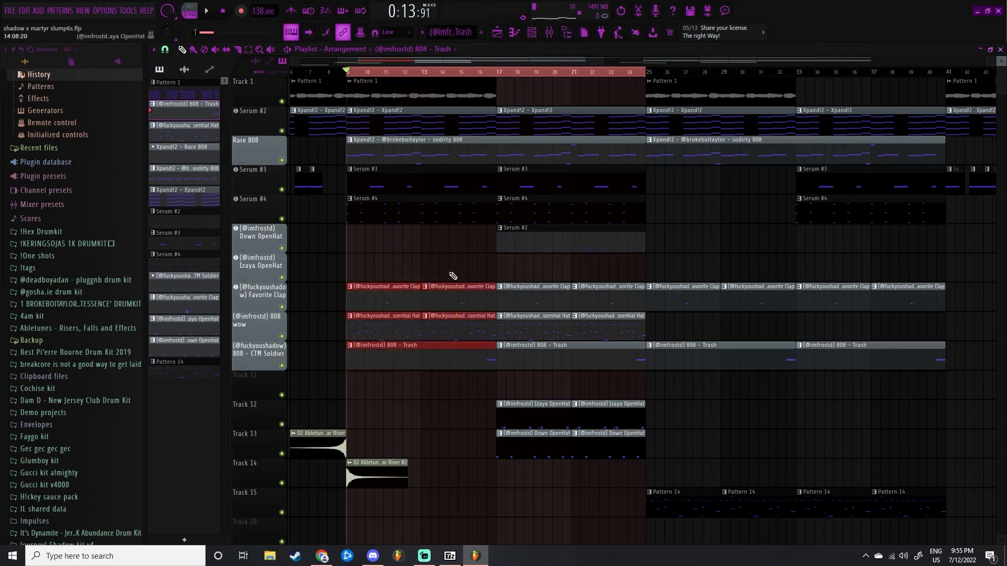
pyautogui.keyDown('ctrl'); pyautogui.click(472, 238); pyautogui.keyUp('ctrl')
pyautogui.moveTo(473, 252); pyautogui.dragTo(424, 102)
pyautogui.click(503, 73)
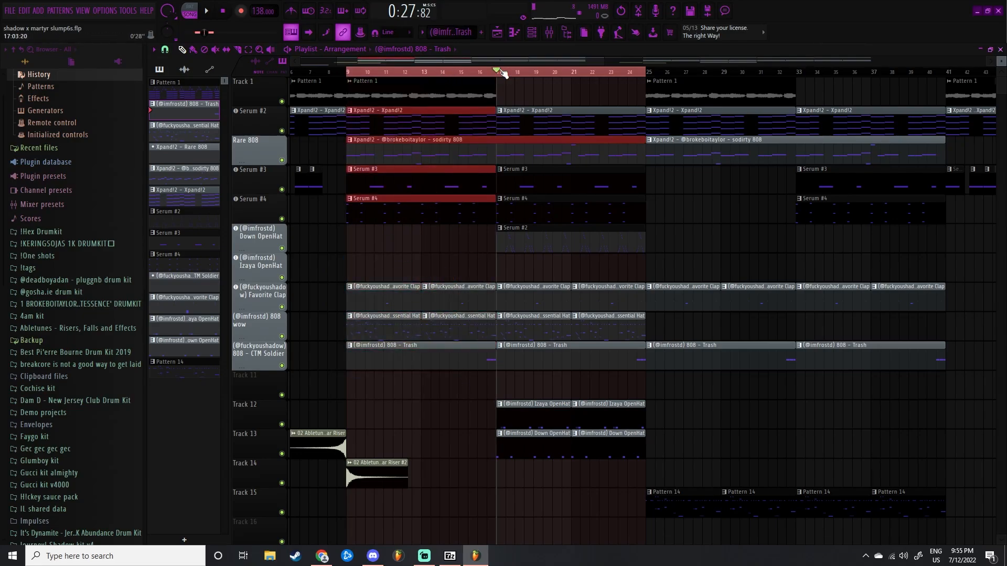
# Highlight the Serum #2 clip at bar 17 and the Izaya and Down OpenHat clips beneath it.
pyautogui.keyDown('ctrl'); pyautogui.click(638, 245); pyautogui.keyUp('ctrl')
pyautogui.moveTo(684, 266); pyautogui.dragTo(547, 253)
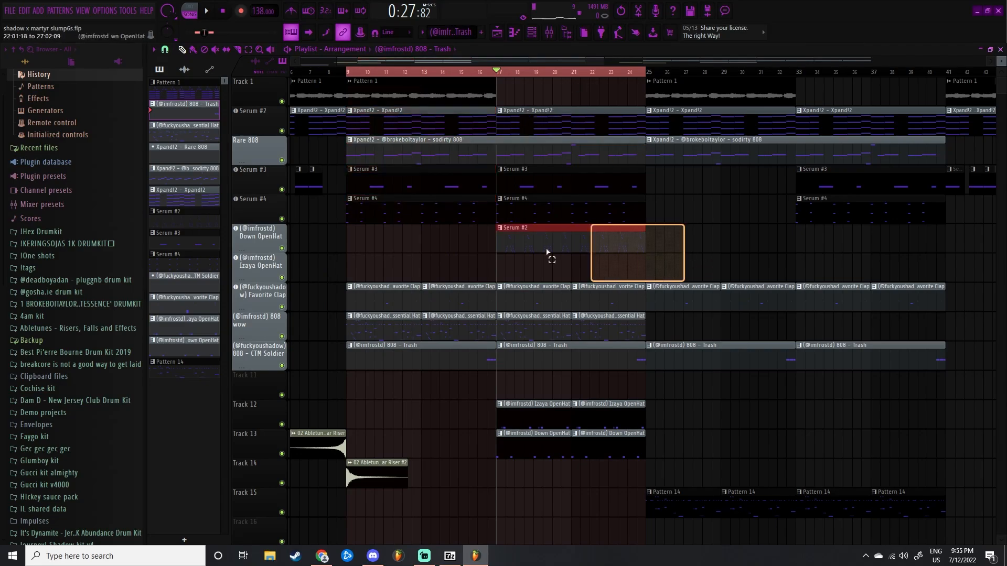
pyautogui.moveTo(659, 454); pyautogui.dragTo(471, 412)
pyautogui.scroll(-3, 462, 401)
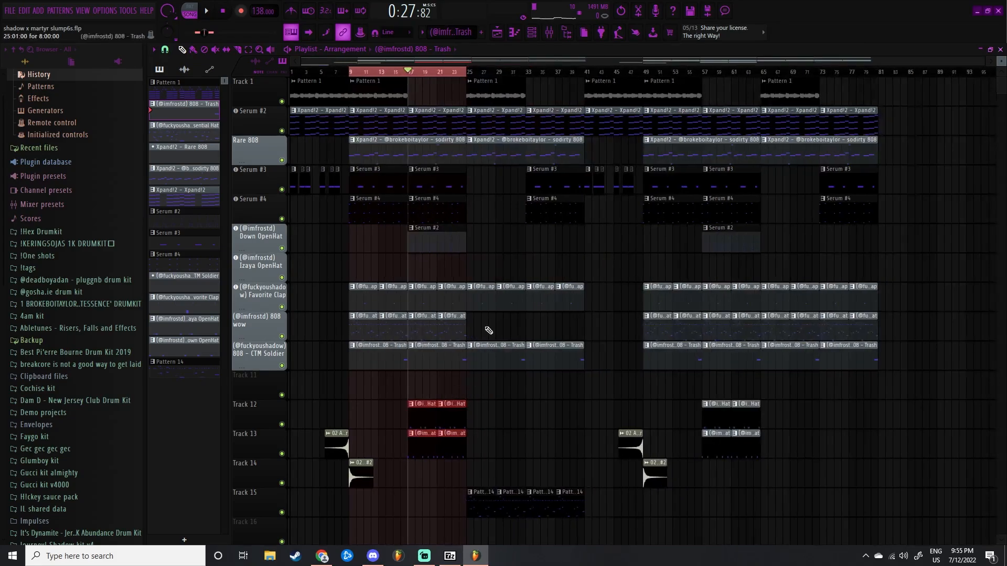
# Highlight the arrangement section at bars 25 to 41 and the break at bars 41 to 49.
pyautogui.moveTo(353, 72); pyautogui.dragTo(468, 72)
pyautogui.scroll(2, 539, 258)
pyautogui.scroll(1, 531, 257)
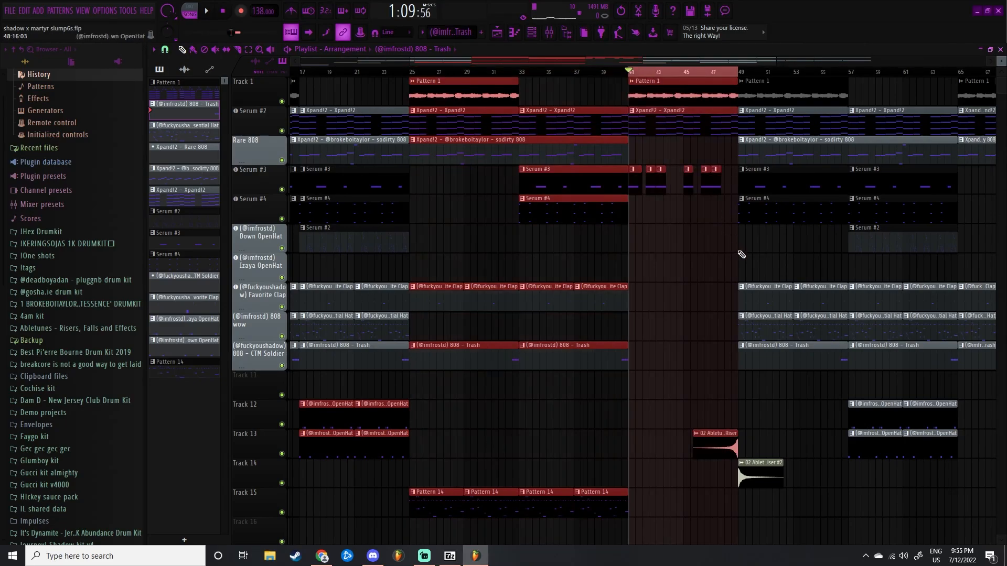
pyautogui.scroll(-3, 741, 254)
pyautogui.scroll(1, 736, 252)
pyautogui.scroll(-1, 729, 251)
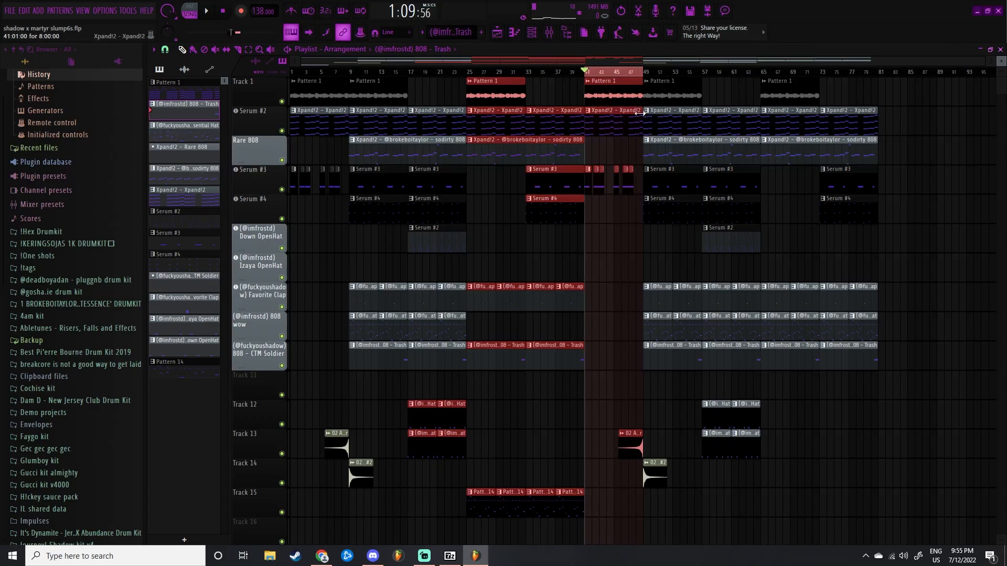
# Highlight the remaining sections from bar 49 to the end, clear the selection and return the playback position to the start.
pyautogui.moveTo(644, 73); pyautogui.dragTo(871, 75)
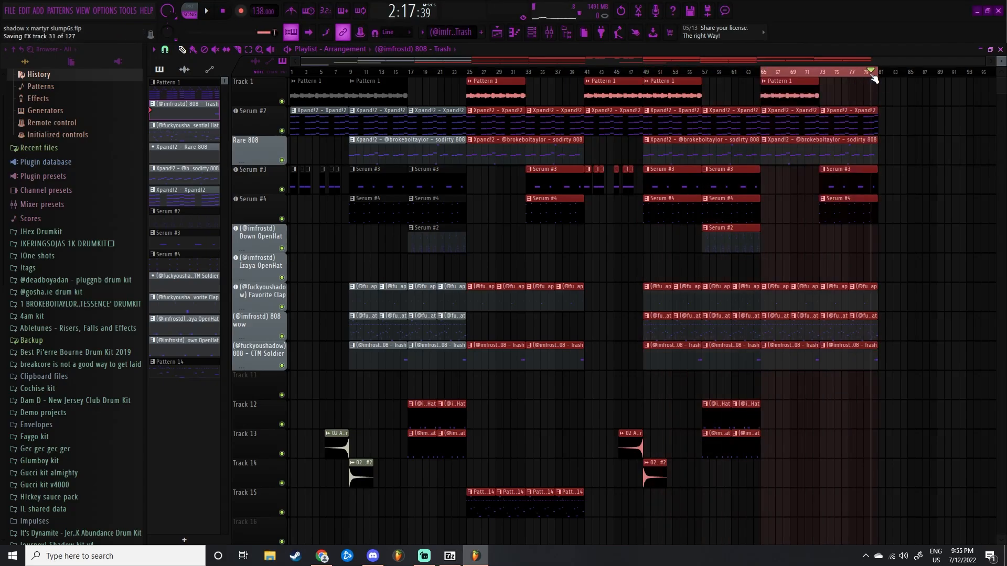
pyautogui.hotkey('ctrl', 'd')
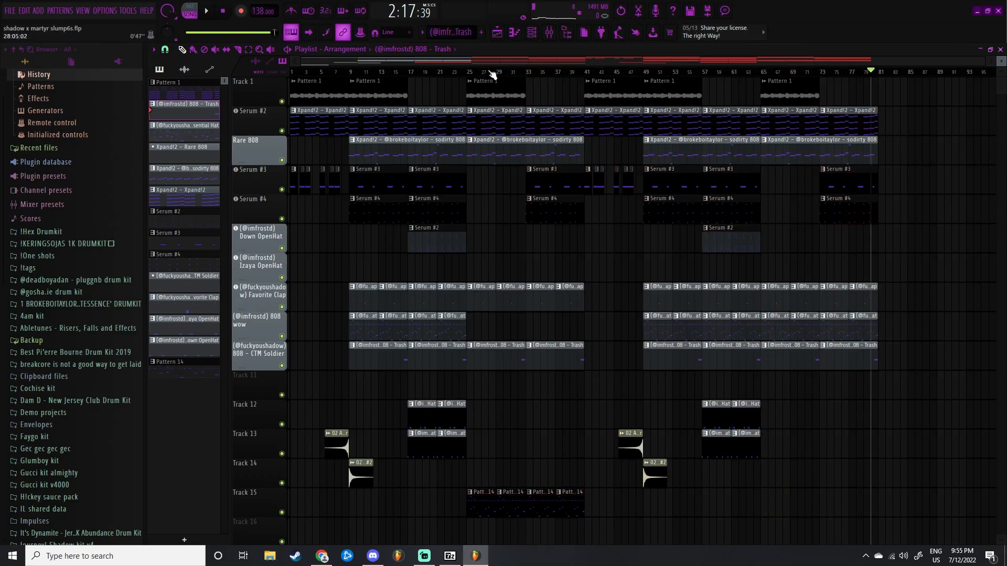
pyautogui.click(292, 72)
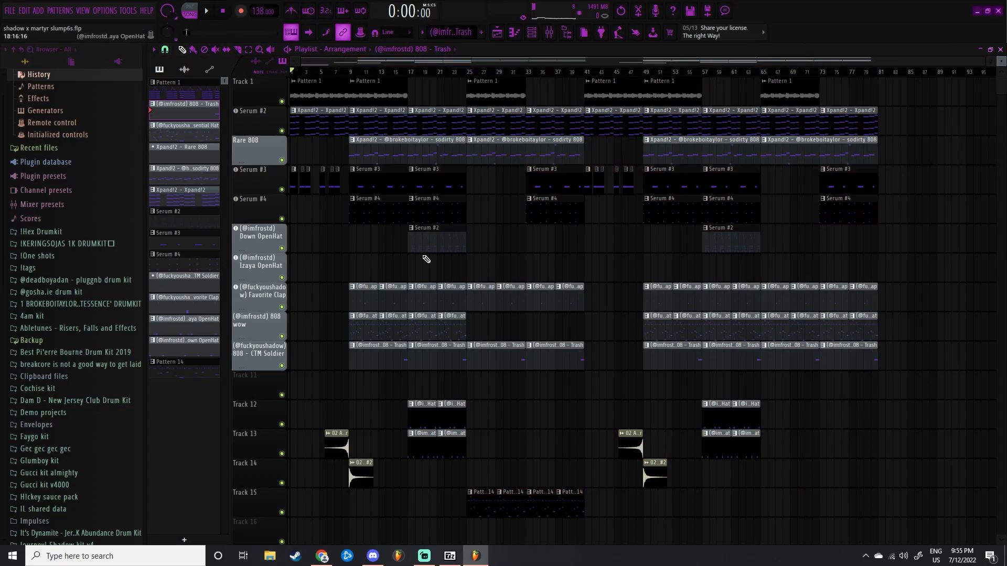